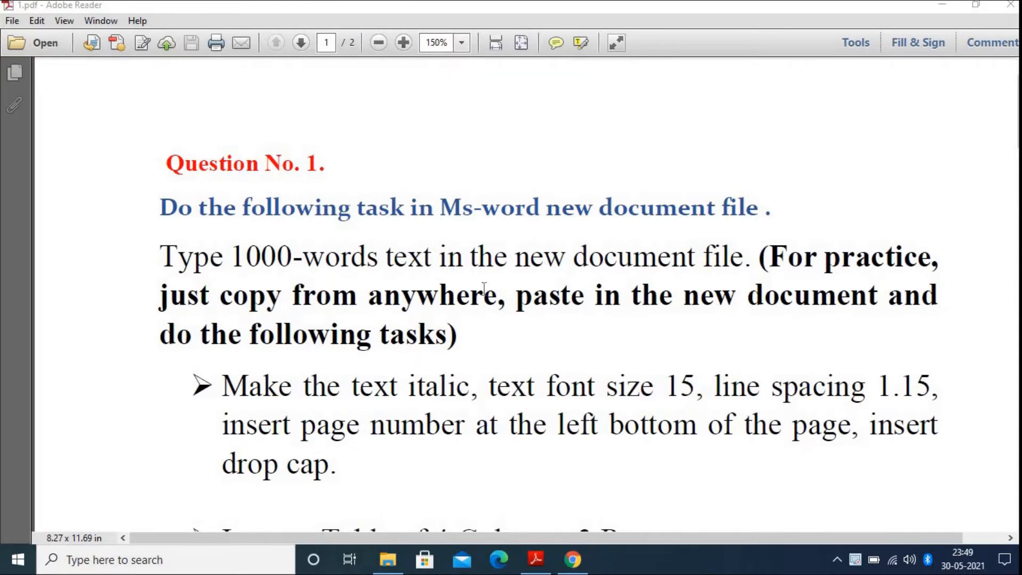
# - Read the instruction line under Question No. 1, highlighting the word "Ms-word" in it
pyautogui.moveTo(445, 208); pyautogui.dragTo(543, 205)
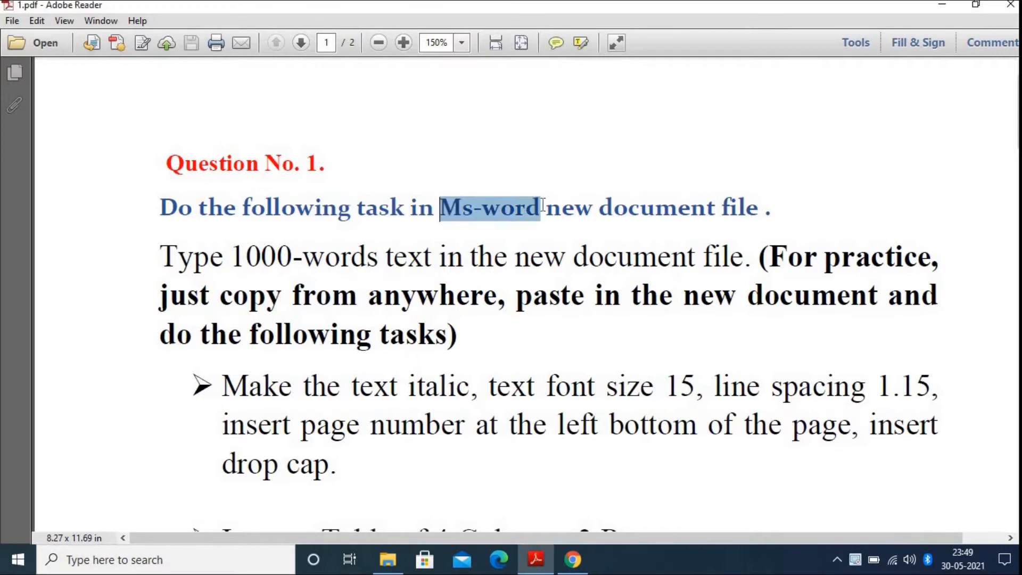
pyautogui.click(452, 219)
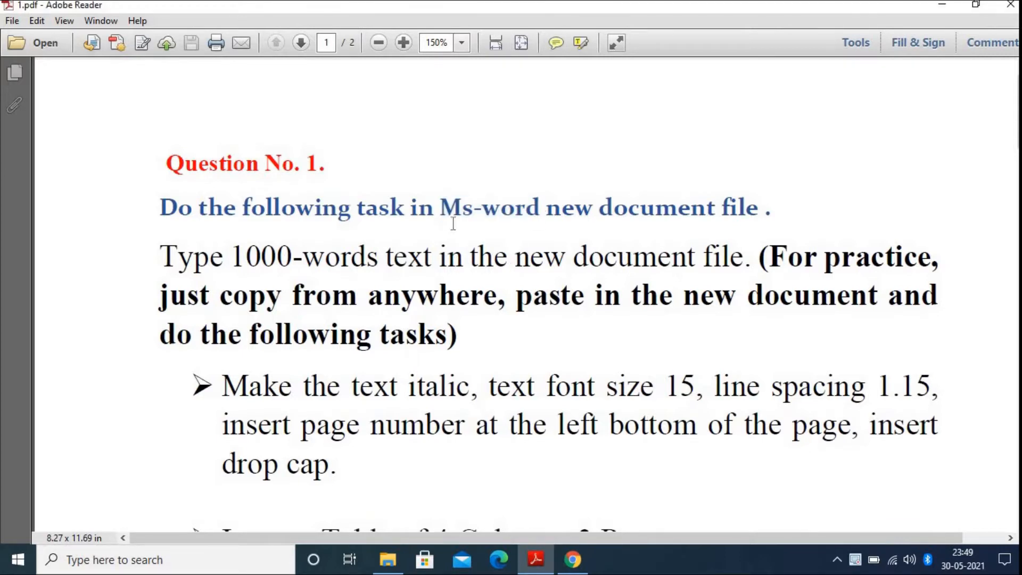
pyautogui.moveTo(441, 208); pyautogui.dragTo(540, 212)
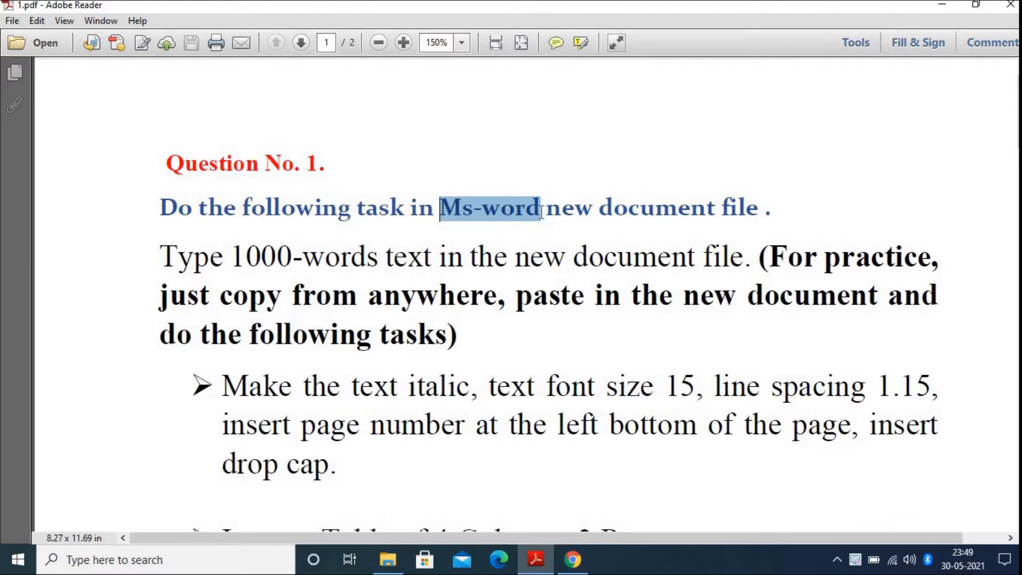
pyautogui.click(481, 262)
pyautogui.moveTo(440, 211); pyautogui.dragTo(541, 213)
pyautogui.click(499, 222)
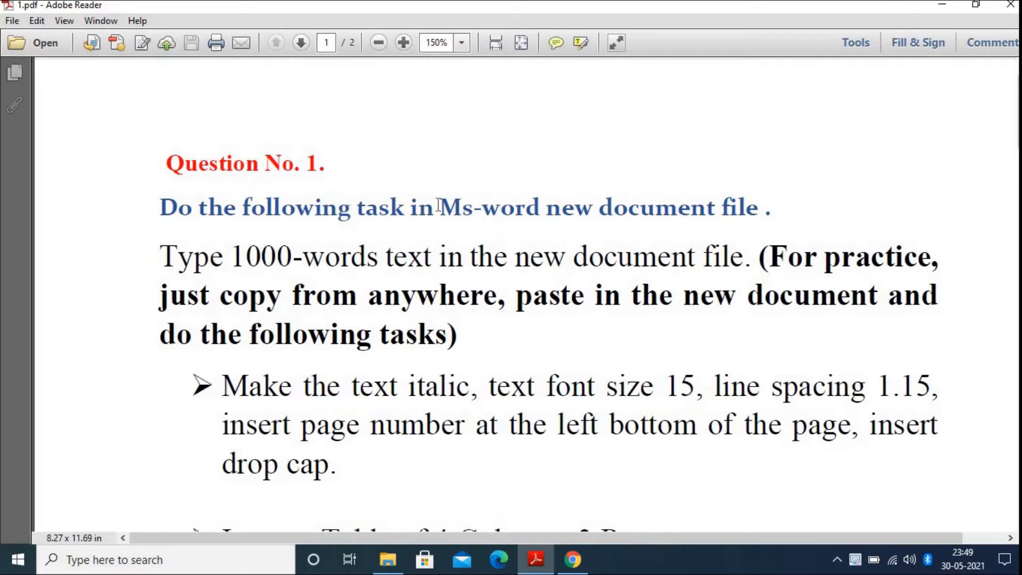
pyautogui.moveTo(440, 210); pyautogui.dragTo(546, 212)
pyautogui.click(474, 258)
# - Review all the Question No. 1 tasks on both pages of the PDF, from text formatting through to the equations
pyautogui.scroll(-3, 380, 266)
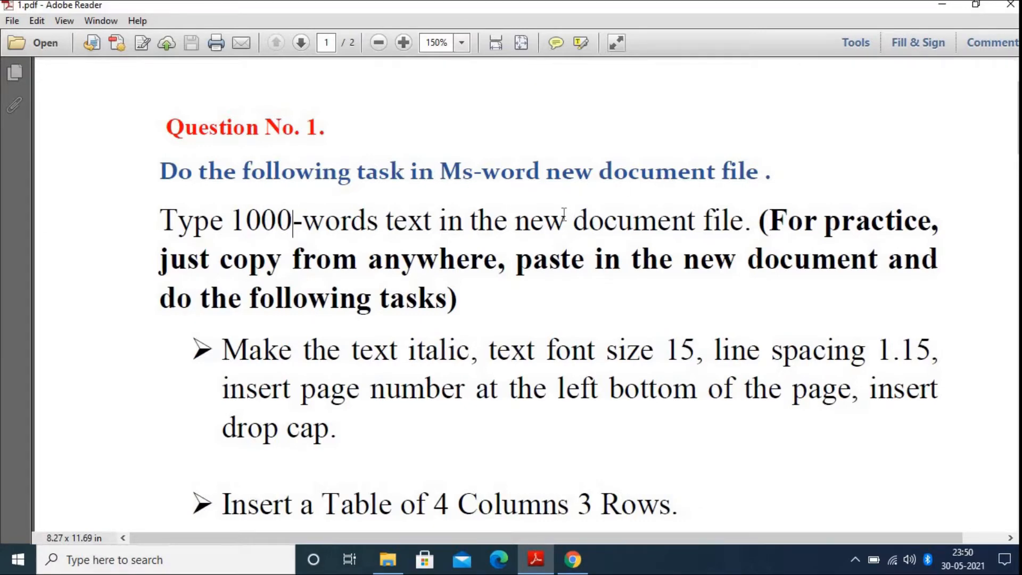
pyautogui.scroll(-5, 564, 213)
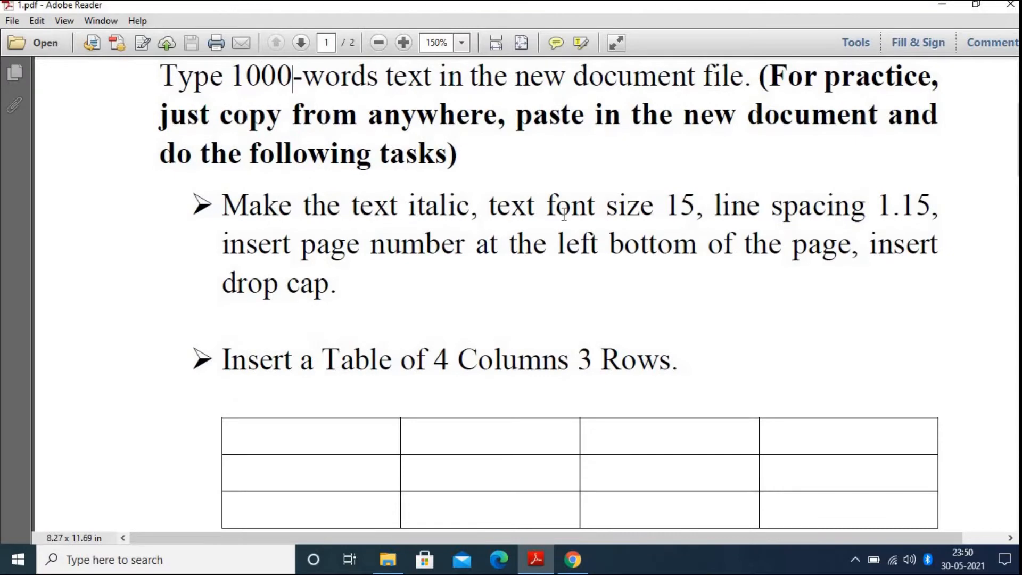
pyautogui.scroll(-10, 563, 213)
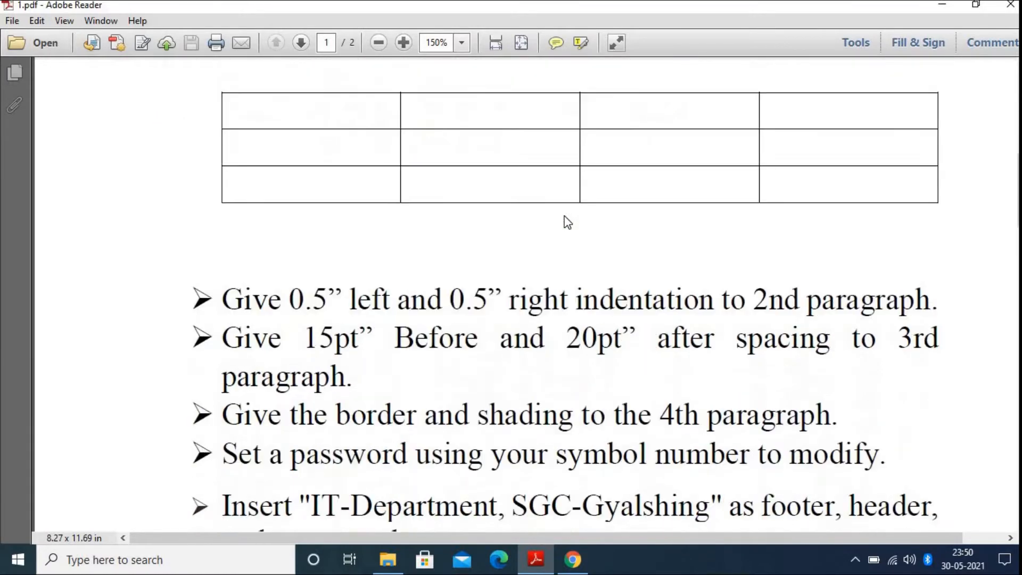
pyautogui.scroll(-9, 567, 222)
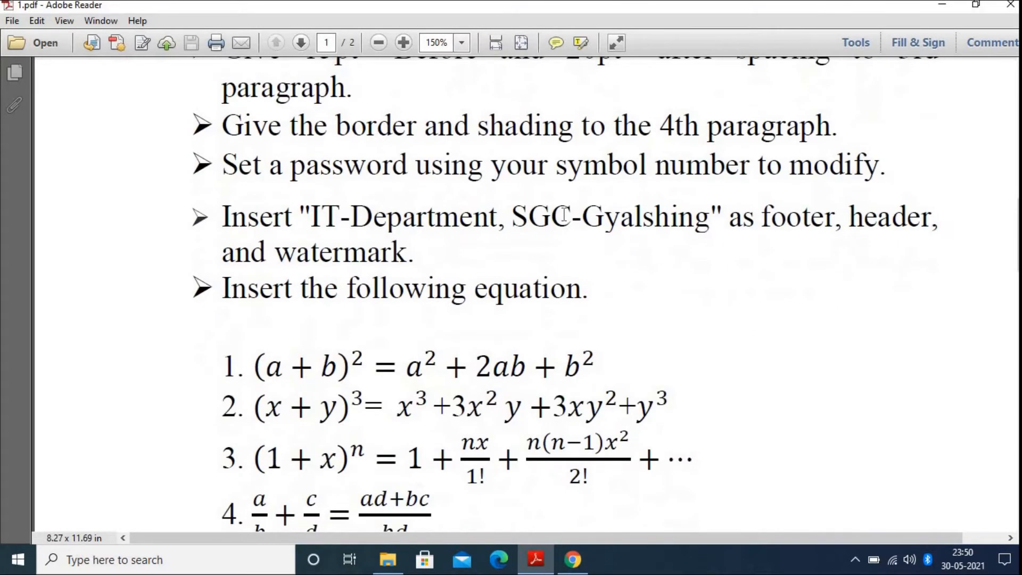
pyautogui.scroll(-2, 563, 213)
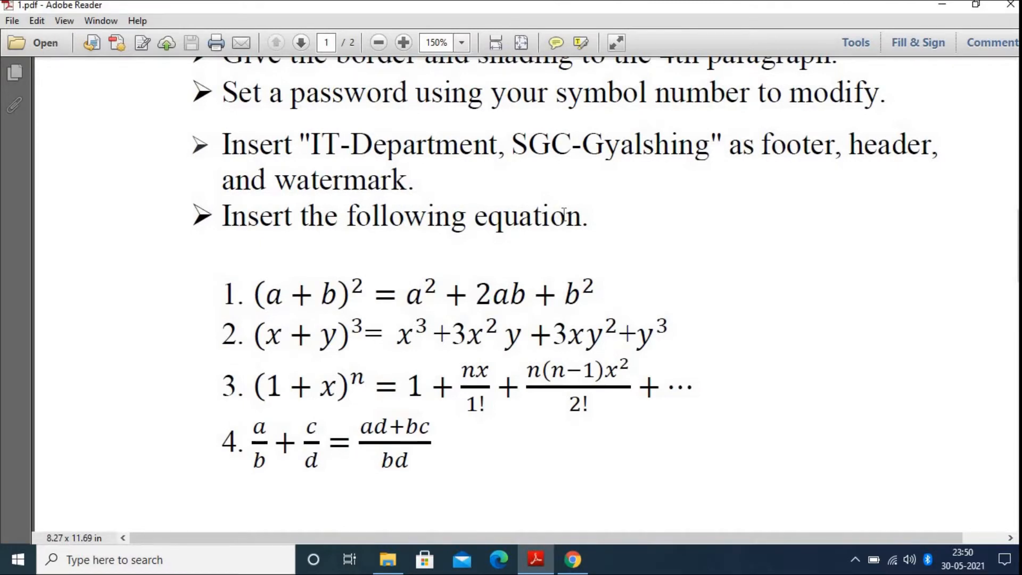
pyautogui.scroll(-10, 563, 213)
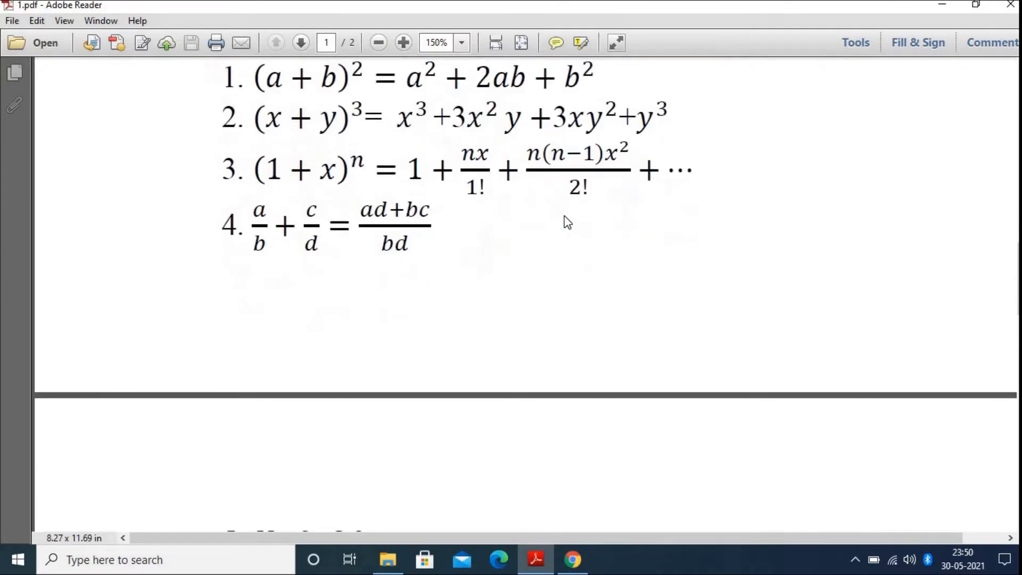
pyautogui.scroll(-4, 567, 223)
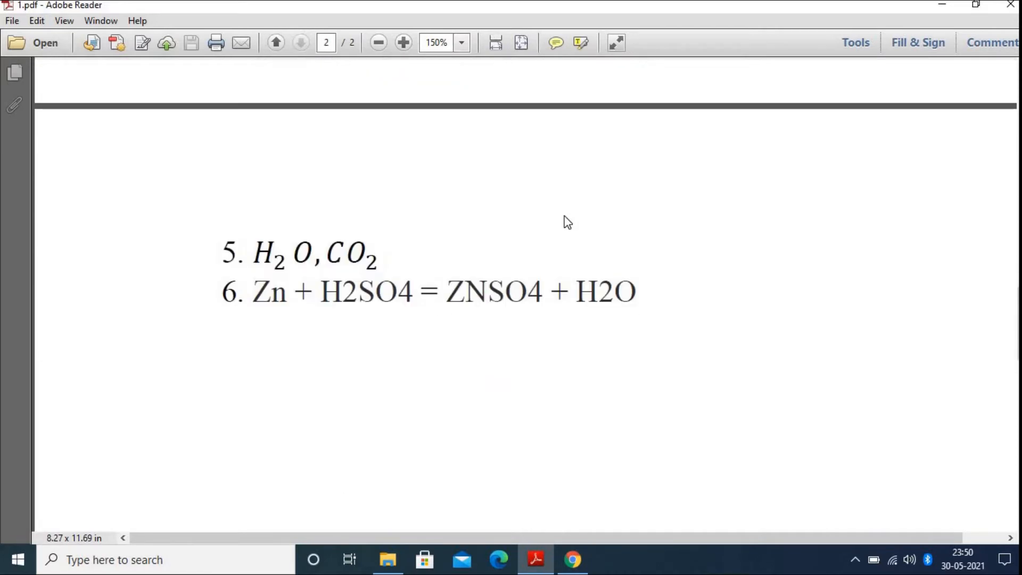
pyautogui.scroll(18, 567, 222)
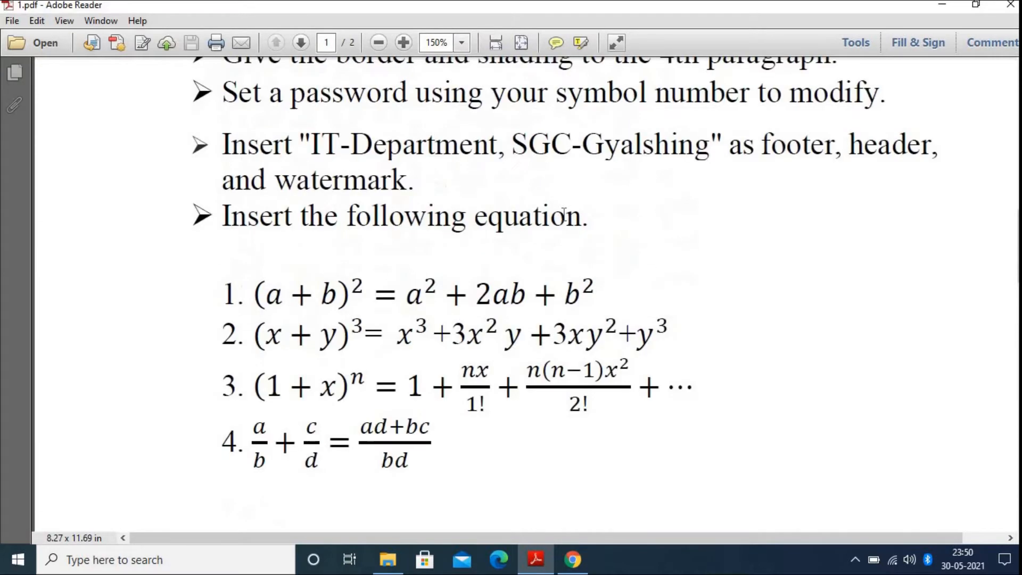
pyautogui.scroll(4, 565, 215)
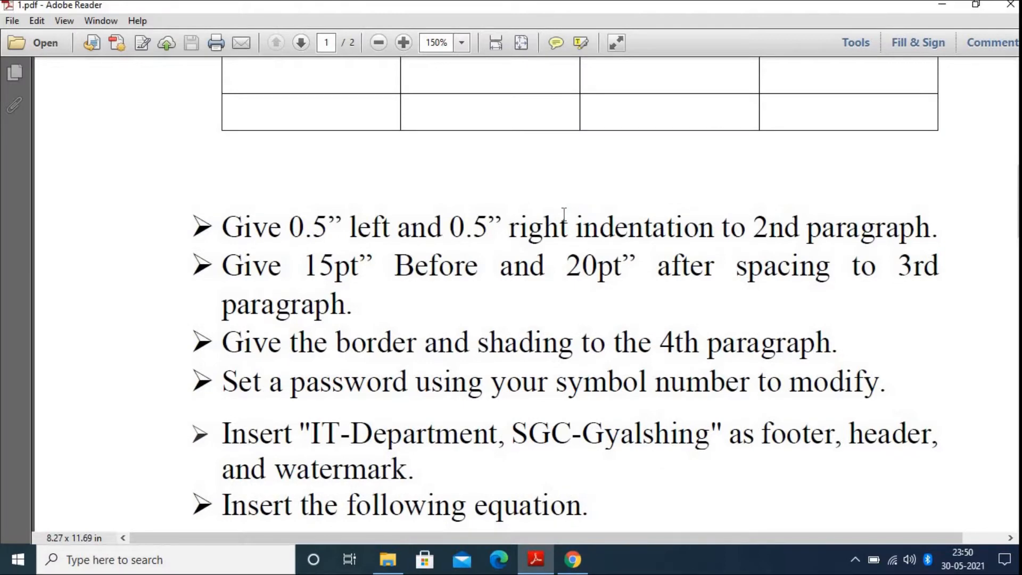
pyautogui.scroll(13, 564, 215)
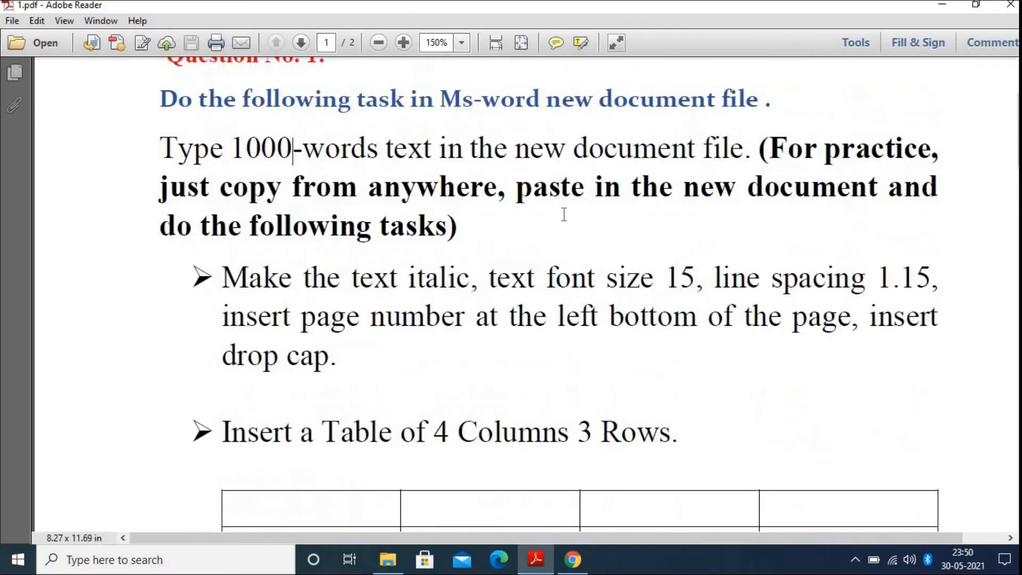
pyautogui.scroll(4, 563, 215)
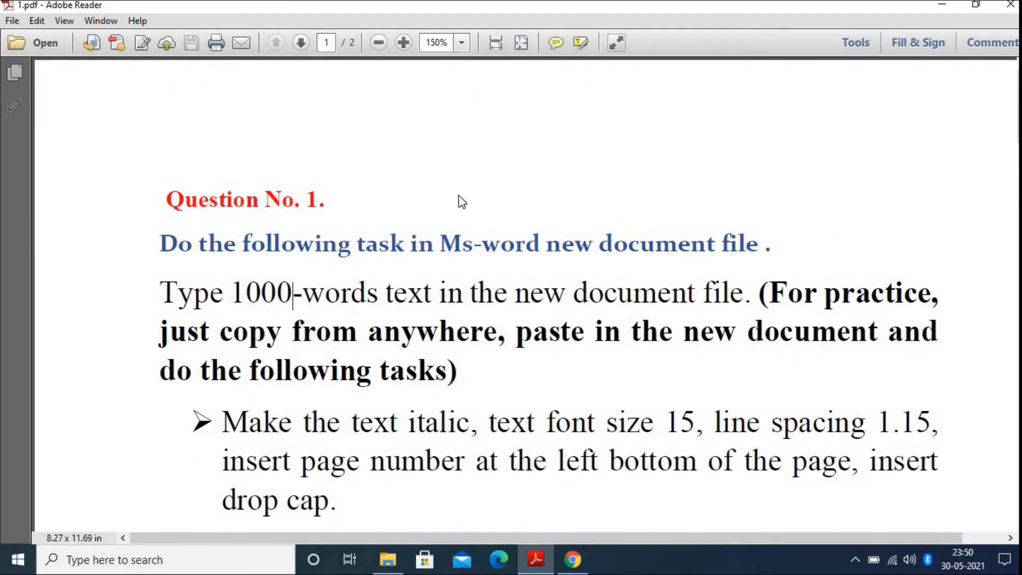
# - Re-read the Question No. 1 instruction line, highlighting the whole sentence and the phrase "new document file"
pyautogui.scroll(-2, 166, 173)
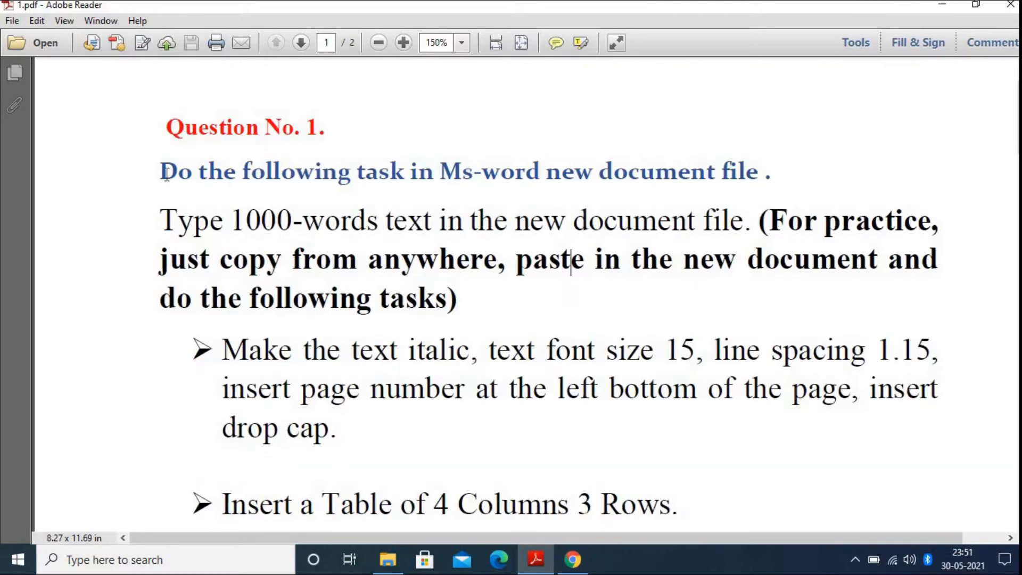
pyautogui.moveTo(160, 172)
pyautogui.mouseDown()
pyautogui.moveTo(798, 178)
pyautogui.moveTo(147, 171)
pyautogui.mouseUp()
pyautogui.click(784, 173)
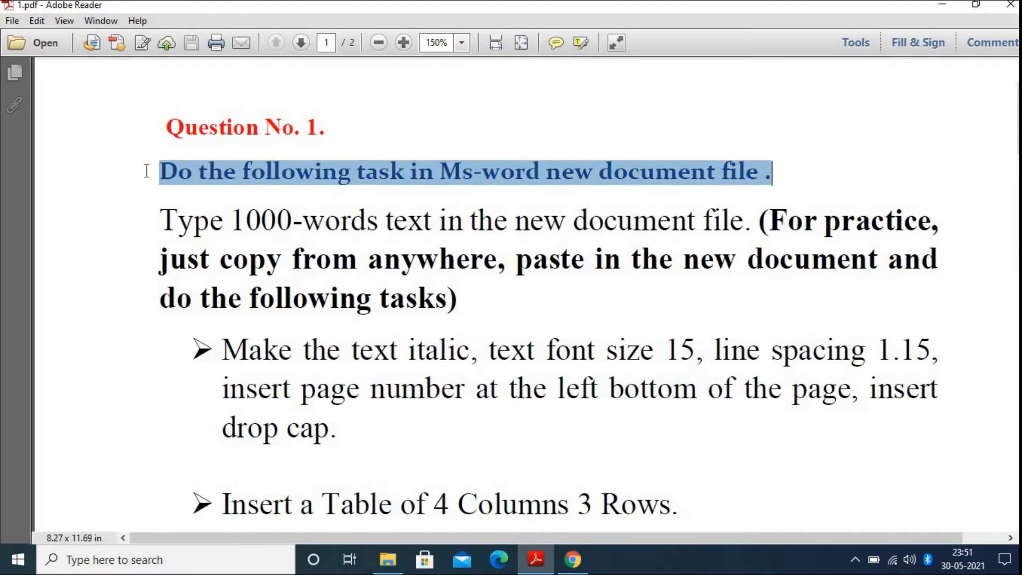
pyautogui.click(559, 169)
pyautogui.moveTo(548, 169); pyautogui.dragTo(744, 181)
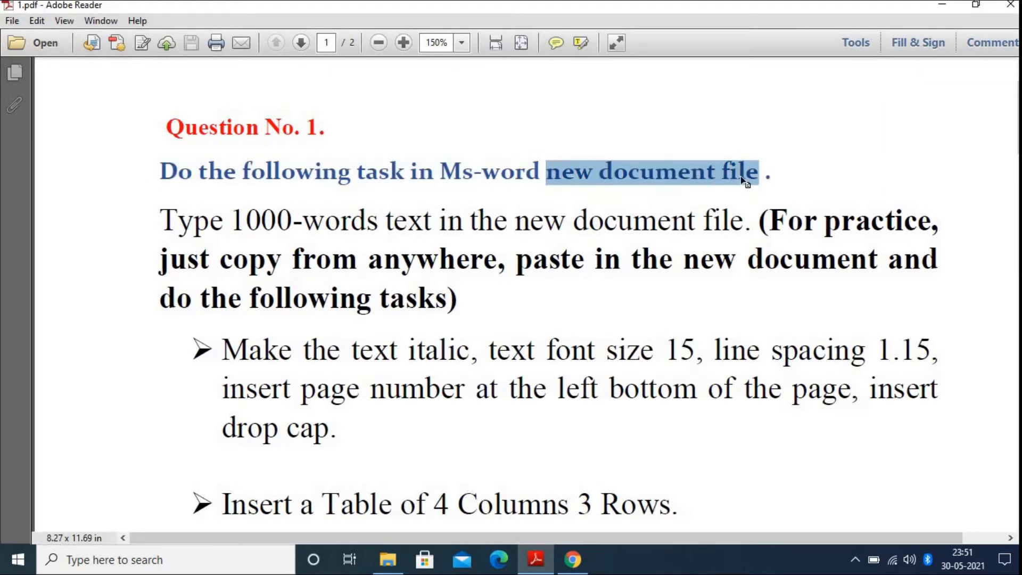
pyautogui.click(740, 171)
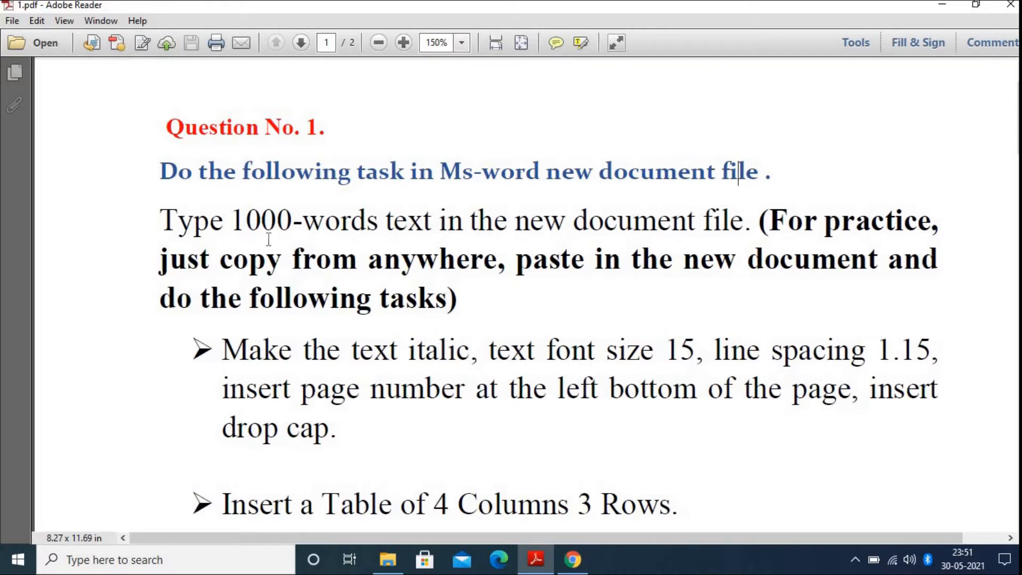
# - Launch Word and create a blank document in a maximized window
pyautogui.click(18, 560)
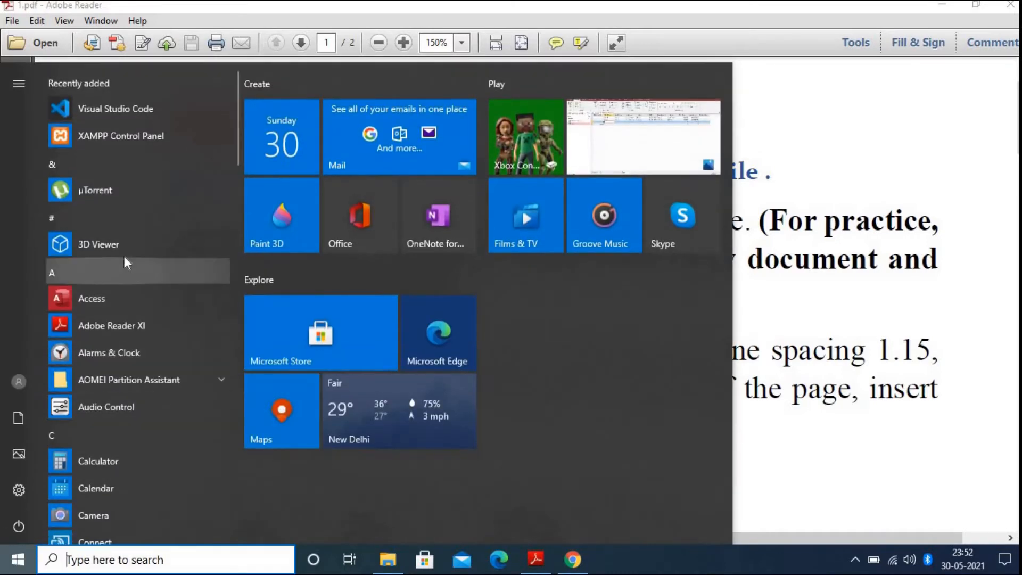
pyautogui.scroll(-6, 118, 242)
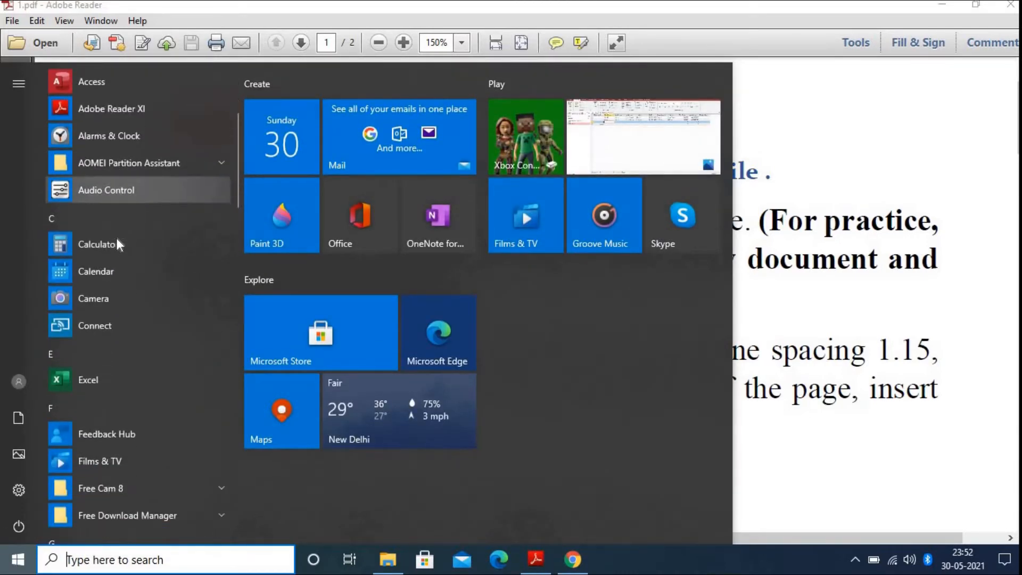
pyautogui.scroll(-10, 116, 238)
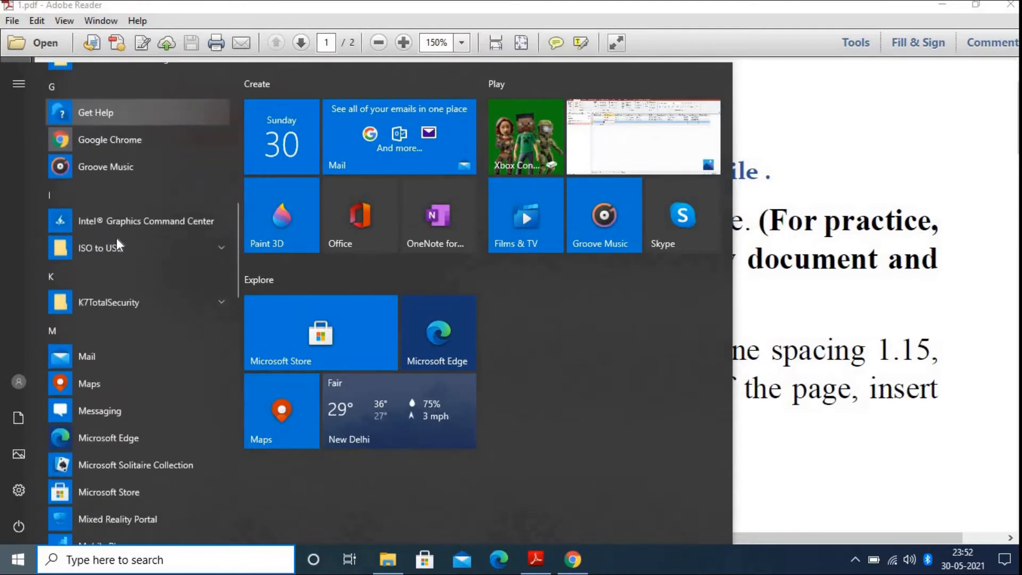
pyautogui.scroll(-12, 114, 240)
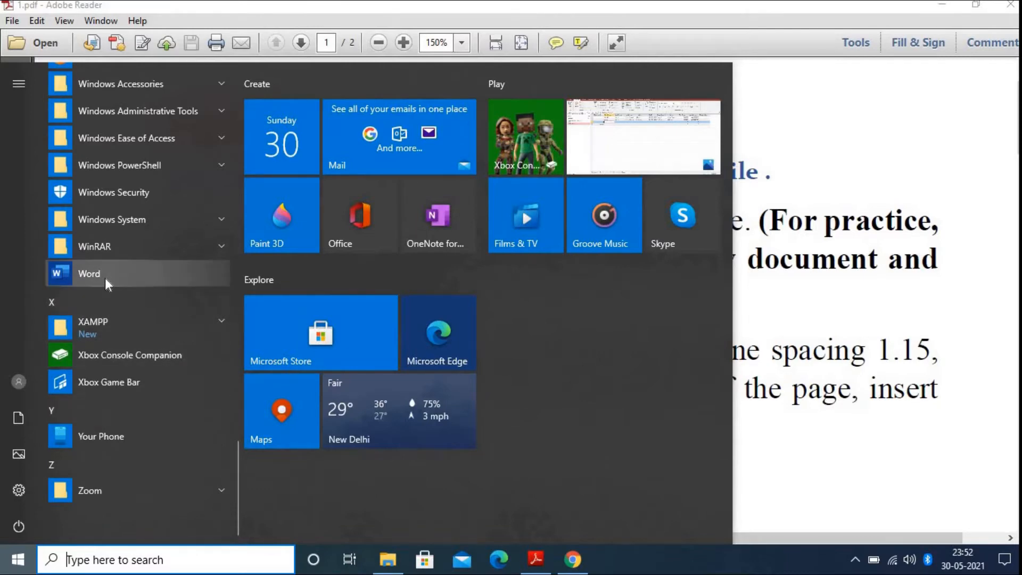
pyautogui.click(107, 272)
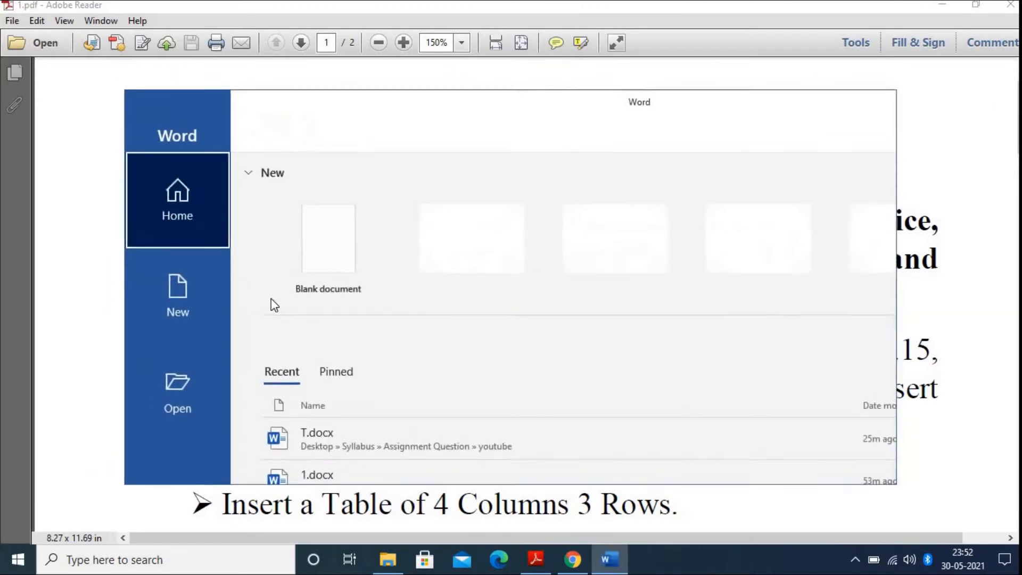
pyautogui.click(329, 254)
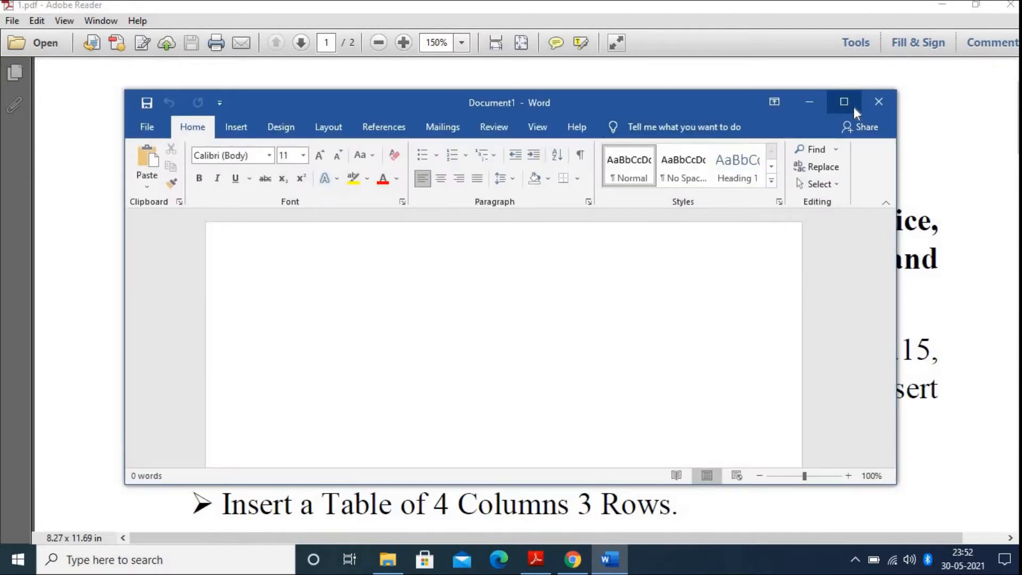
pyautogui.click(854, 106)
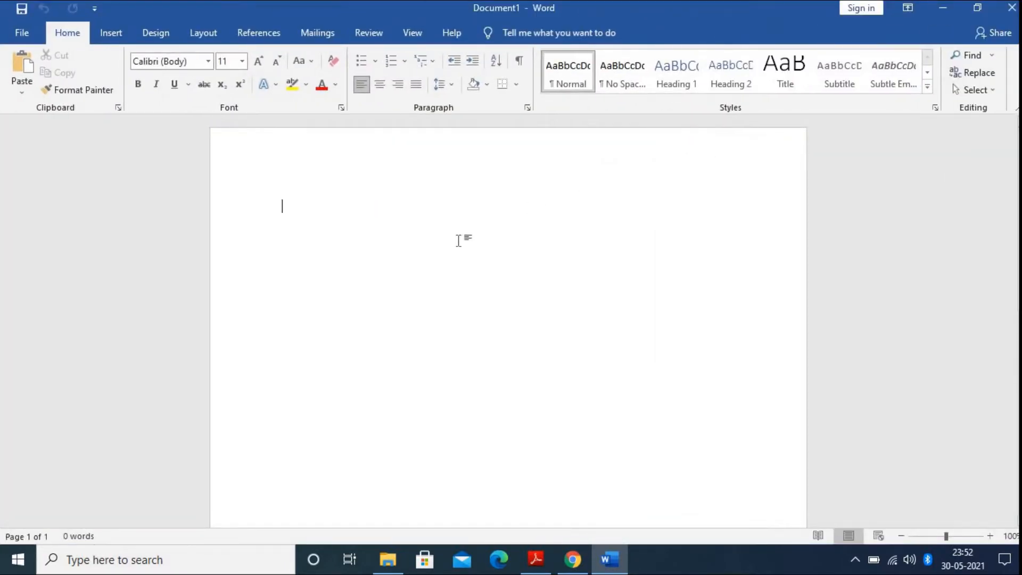
# - Save the blank document as Doc1.docx in the youtube folder under Assignment Question
pyautogui.click(17, 33)
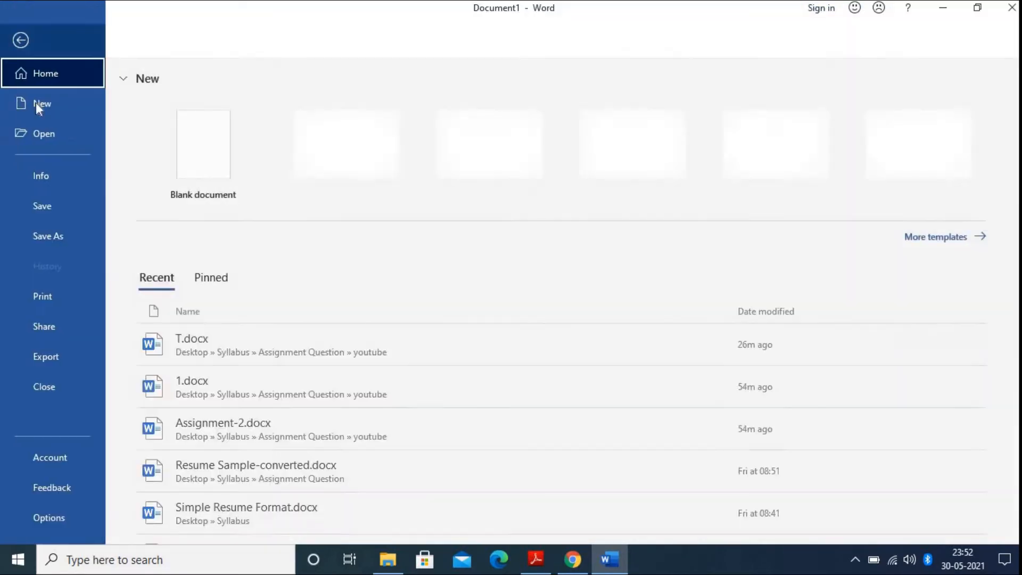
pyautogui.click(52, 232)
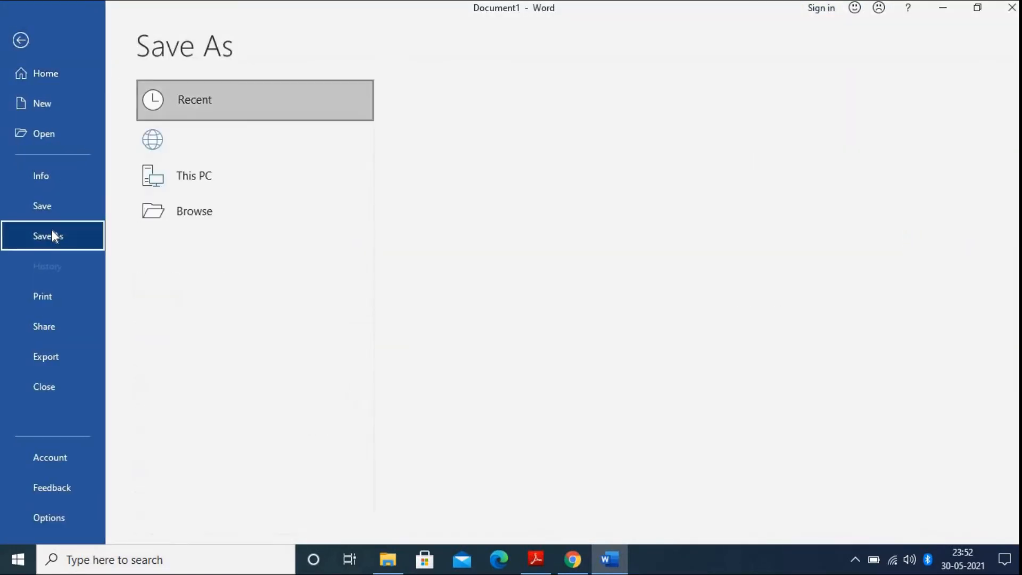
pyautogui.click(488, 161)
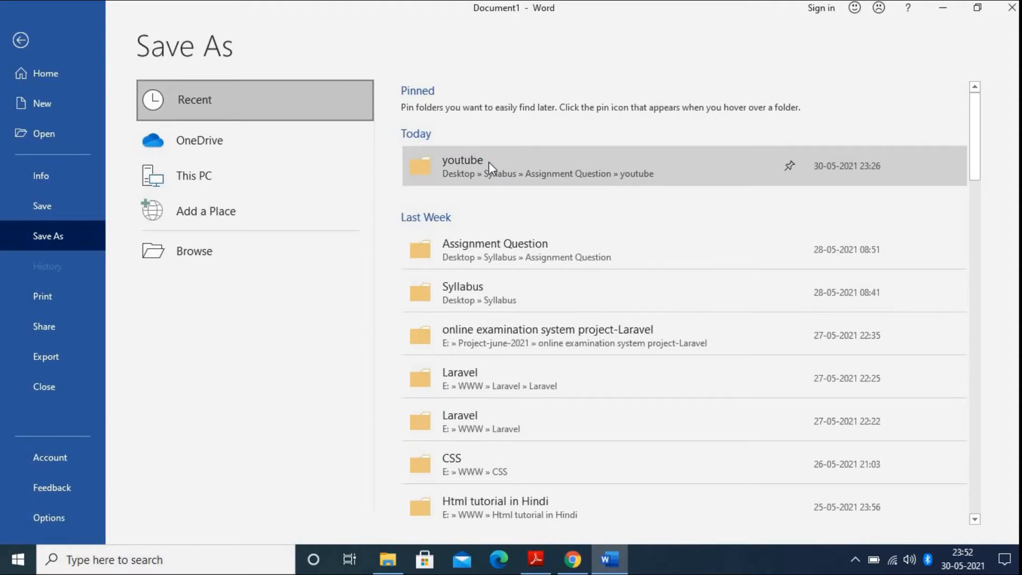
pyautogui.click(130, 255)
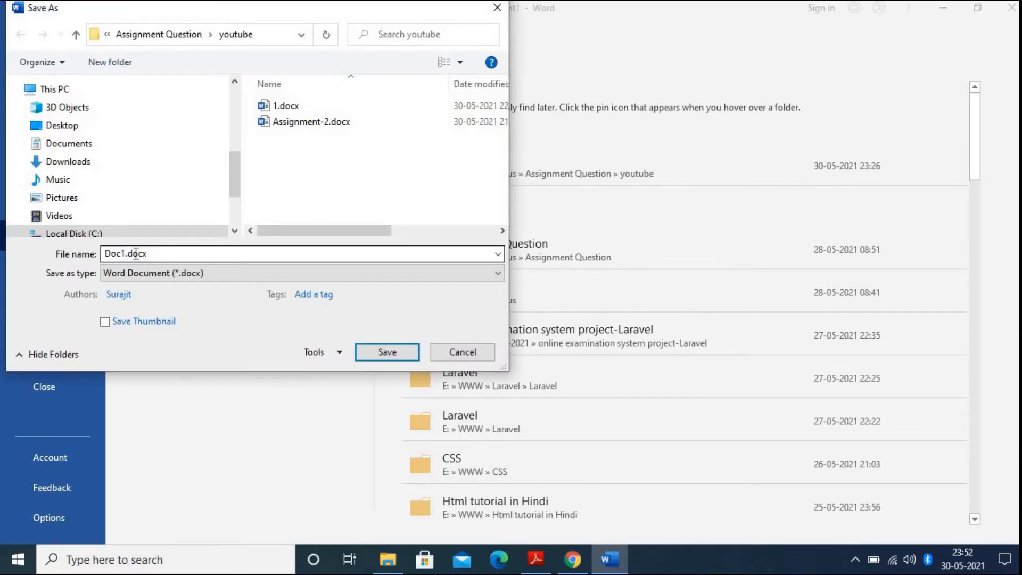
pyautogui.click(390, 353)
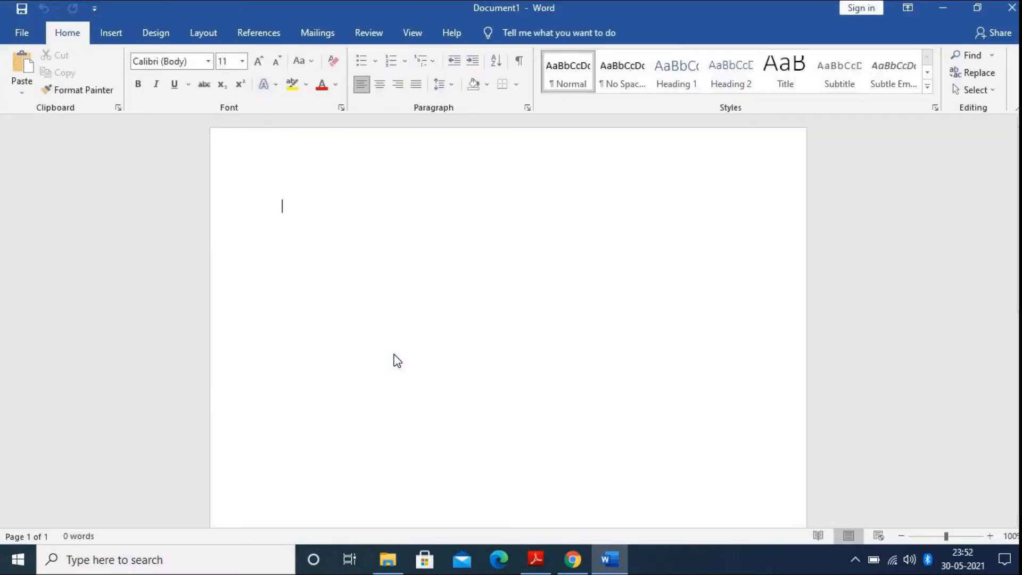
# - Read the "Type 1000-words text" instruction in the Adobe Reader PDF and return to the blank Doc1.docx in Word
pyautogui.click(536, 560)
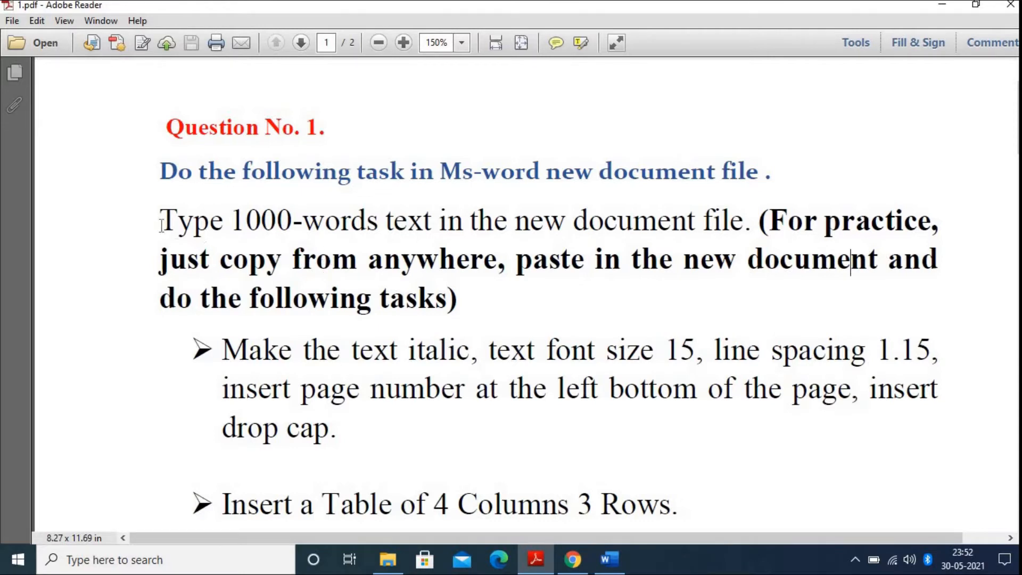
pyautogui.moveTo(161, 222); pyautogui.dragTo(750, 221)
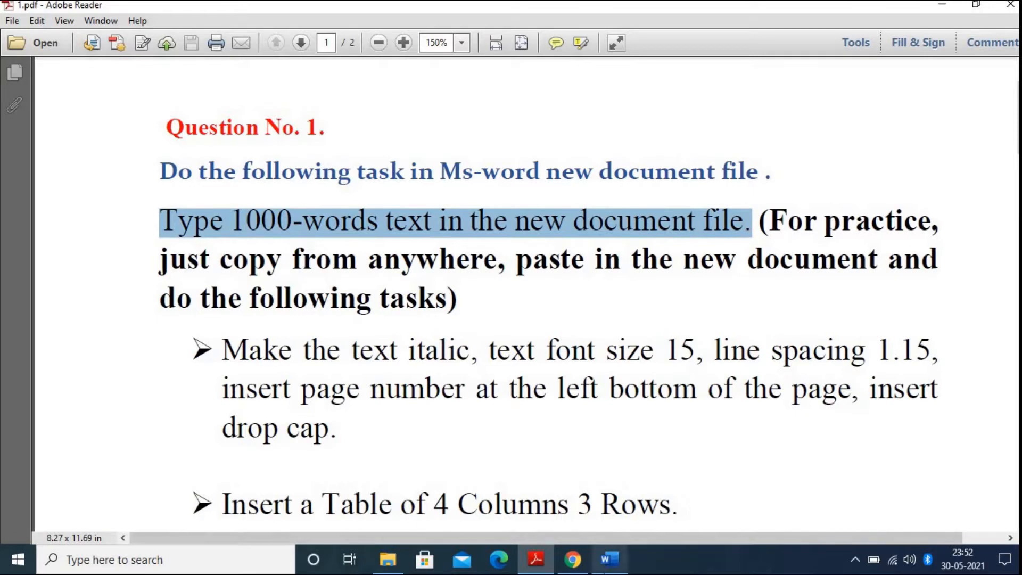
pyautogui.click(609, 558)
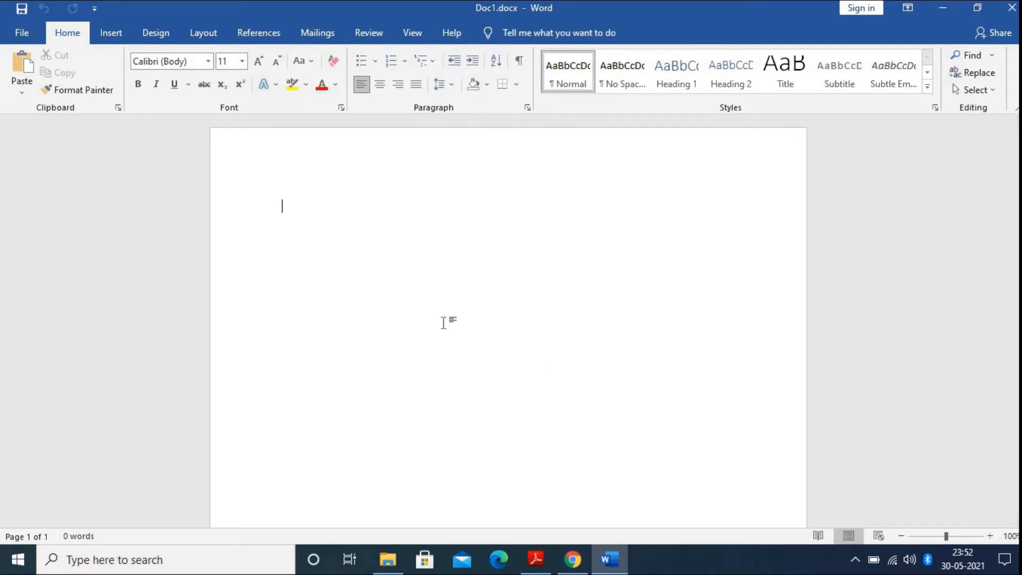
pyautogui.scroll(-2, 385, 301)
pyautogui.scroll(2, 385, 301)
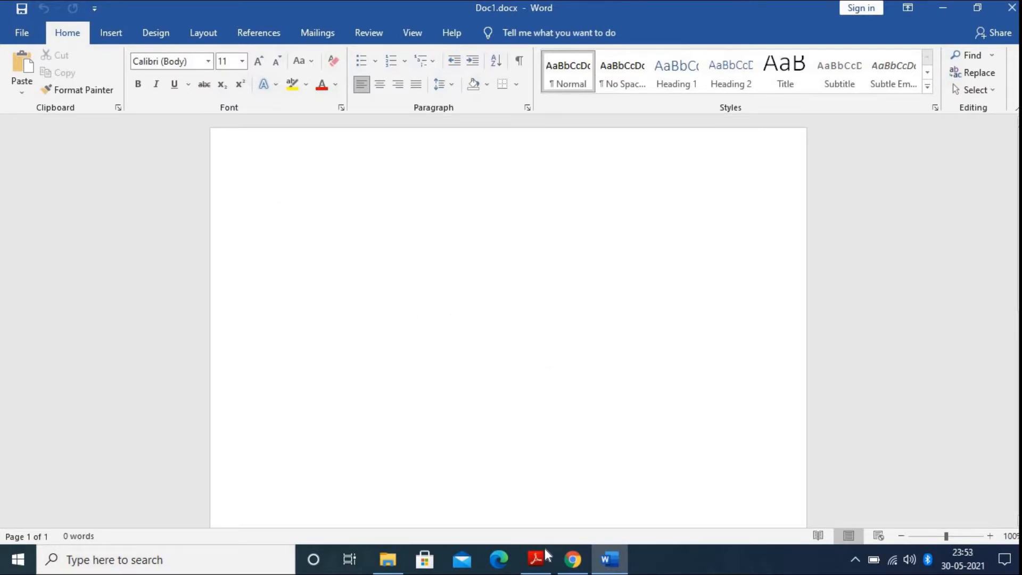
# - Switch to the Adobe Reader PDF and re-read the instruction to copy practice text into the new document
pyautogui.moveTo(539, 561)
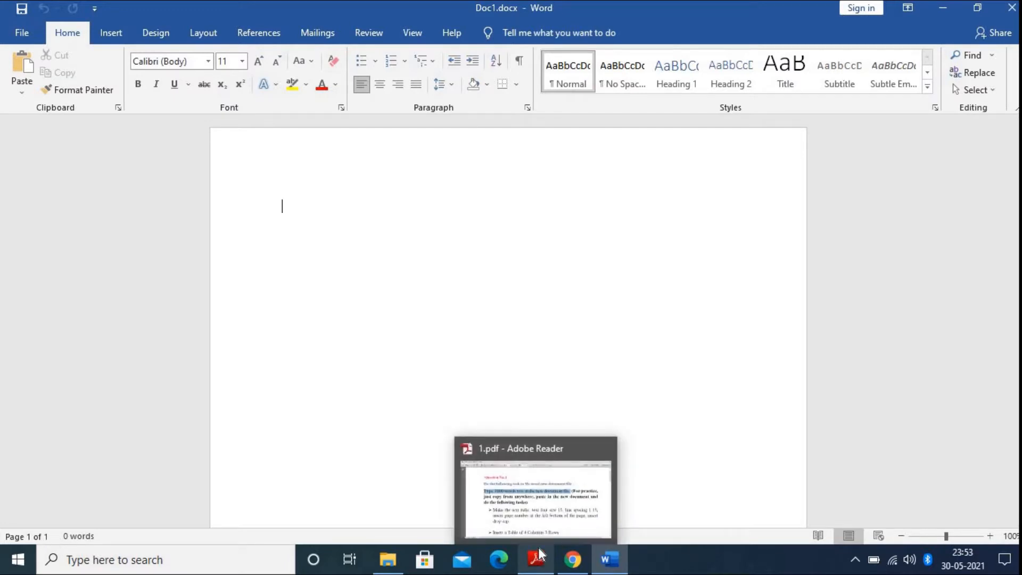
pyautogui.click(539, 550)
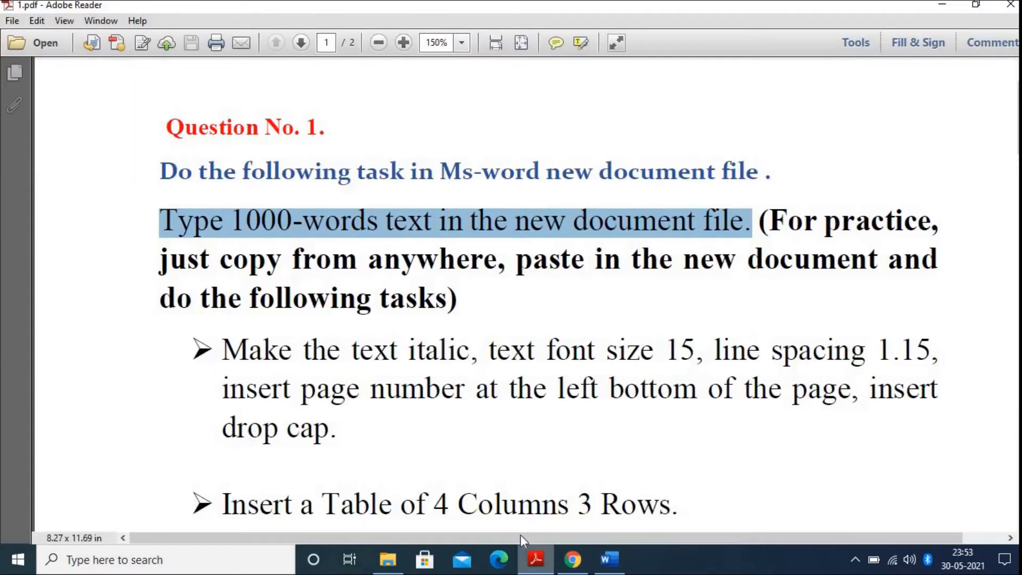
pyautogui.click(253, 220)
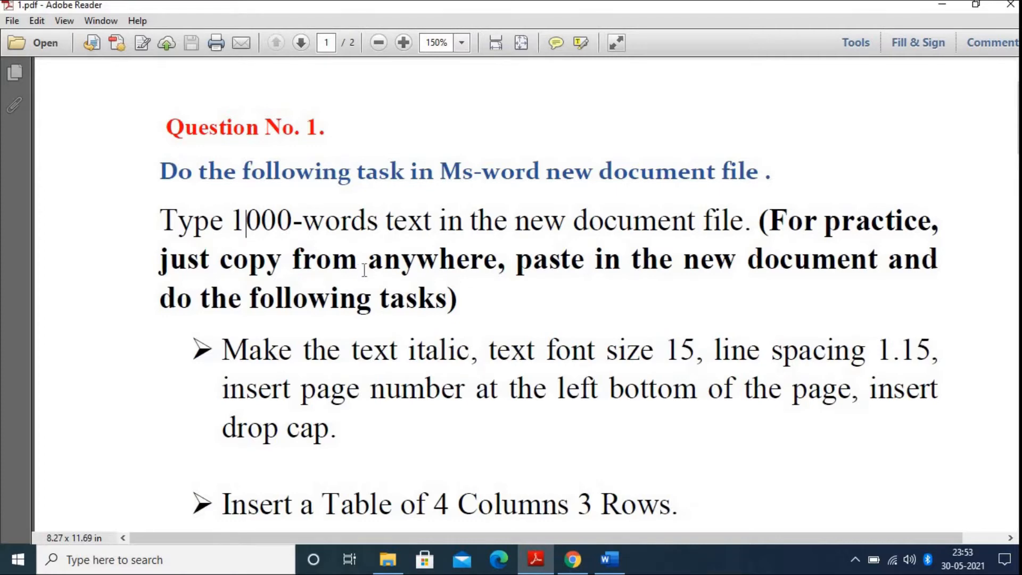
# - In the Chrome article on the five generations of computers, copy the text from the First Generation heading through the end of the Fourth Generation section
pyautogui.hotkey('alt', 'Tab')
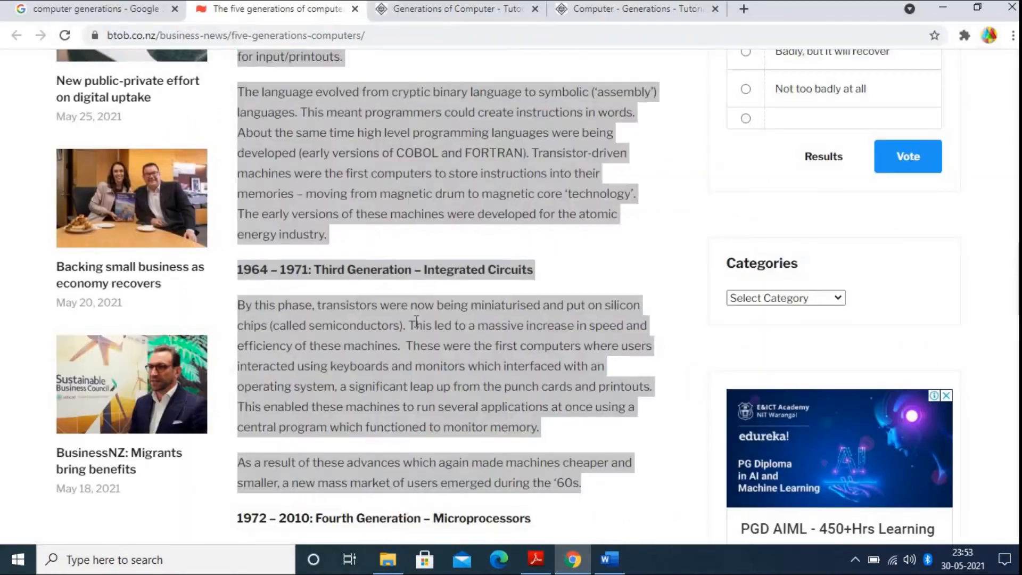
pyautogui.click(416, 321)
pyautogui.scroll(8, 417, 320)
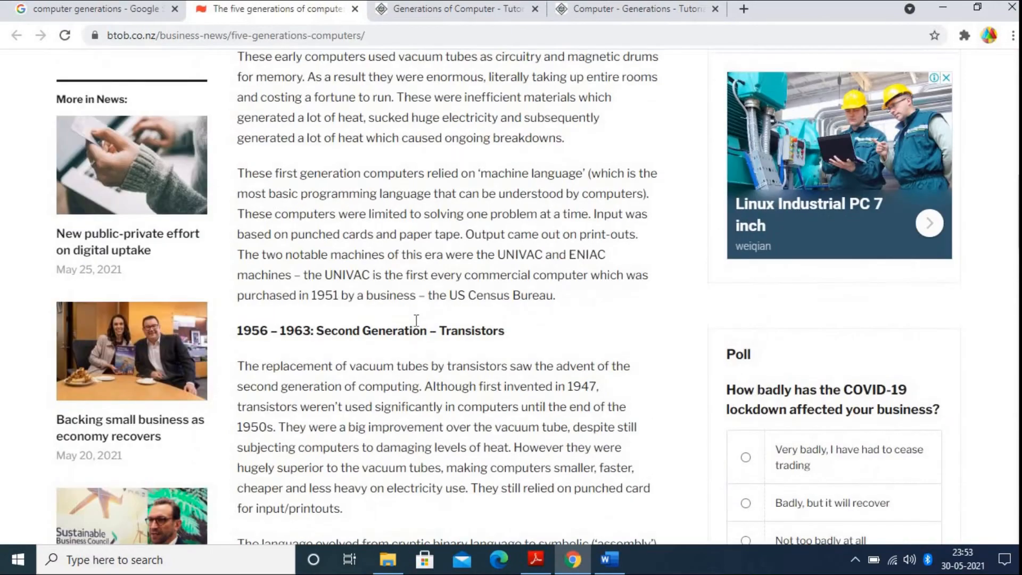
pyautogui.scroll(4, 416, 320)
pyautogui.scroll(6, 416, 320)
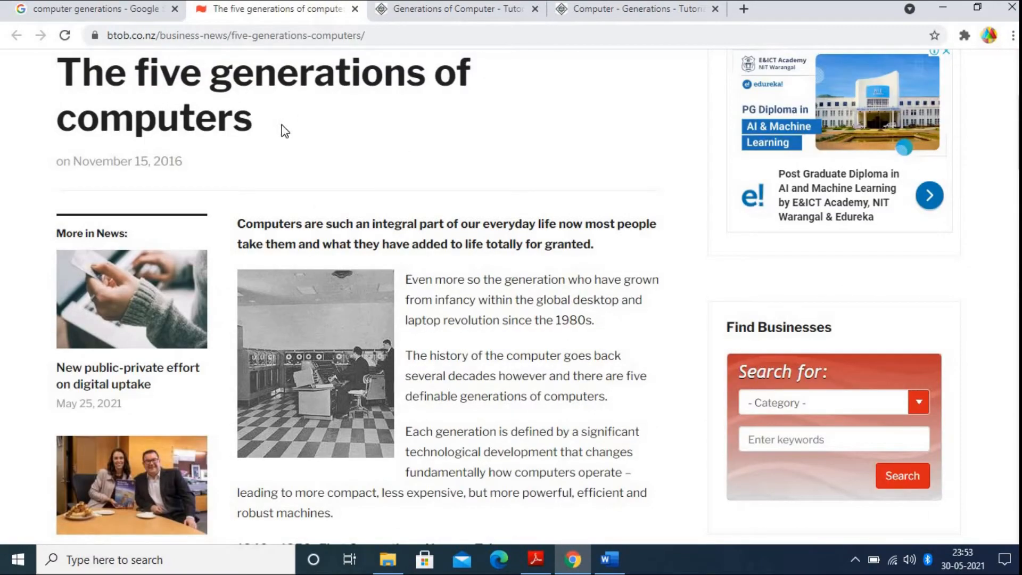
pyautogui.scroll(-3, 553, 269)
pyautogui.scroll(-3, 336, 222)
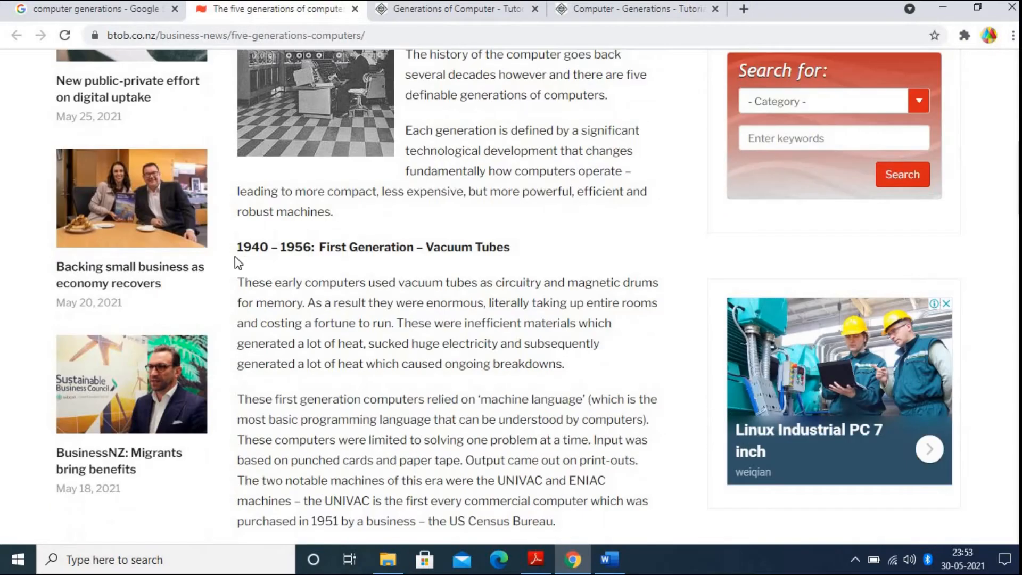
pyautogui.moveTo(240, 245); pyautogui.dragTo(615, 445)
pyautogui.scroll(-4, 362, 322)
pyautogui.scroll(-10, 436, 372)
pyautogui.scroll(-6, 534, 390)
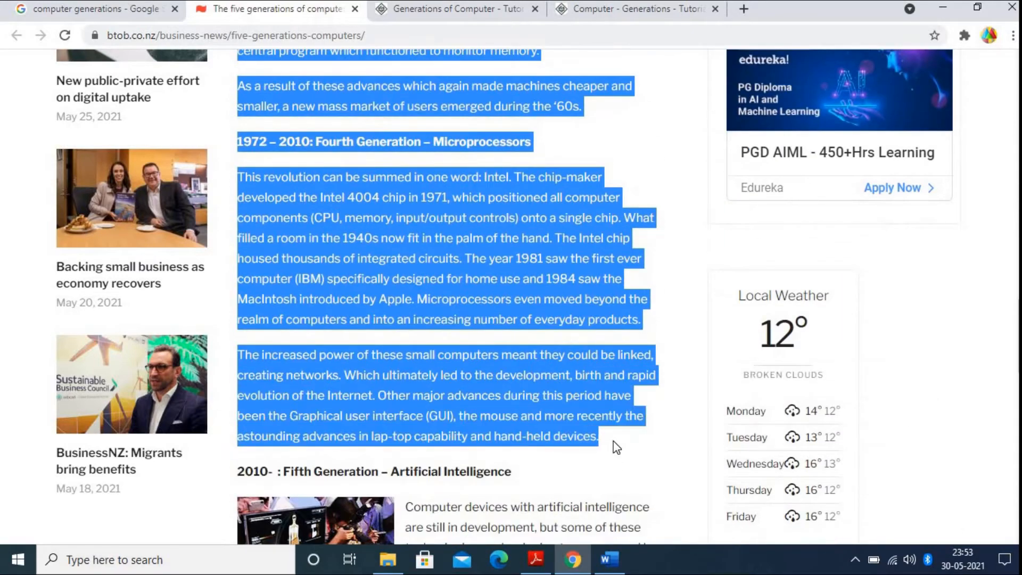
pyautogui.rightClick(438, 206)
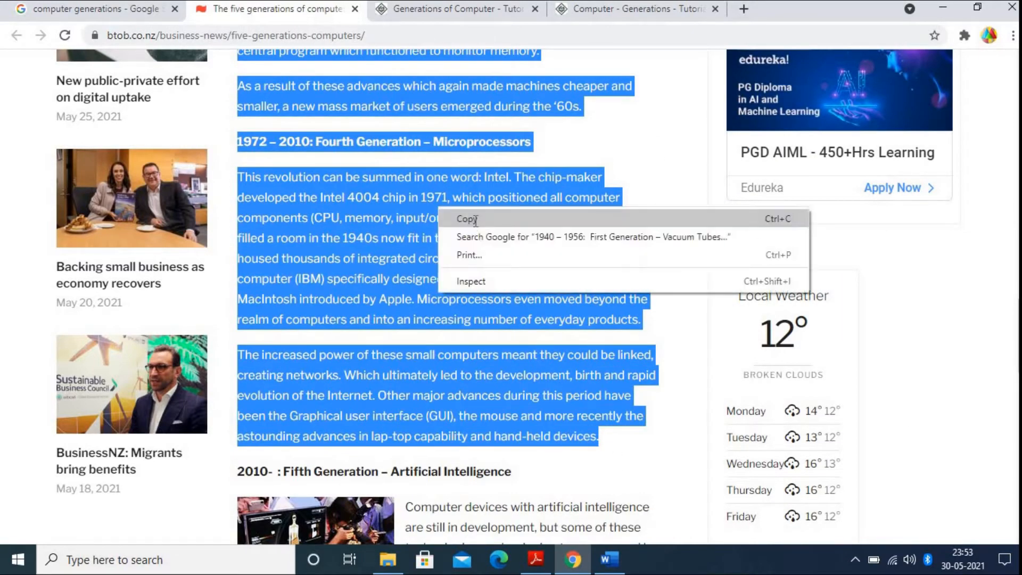
pyautogui.click(473, 215)
# - Paste the copied computer generations text into the blank Doc1.docx in Word and return to the document's beginning
pyautogui.click(610, 560)
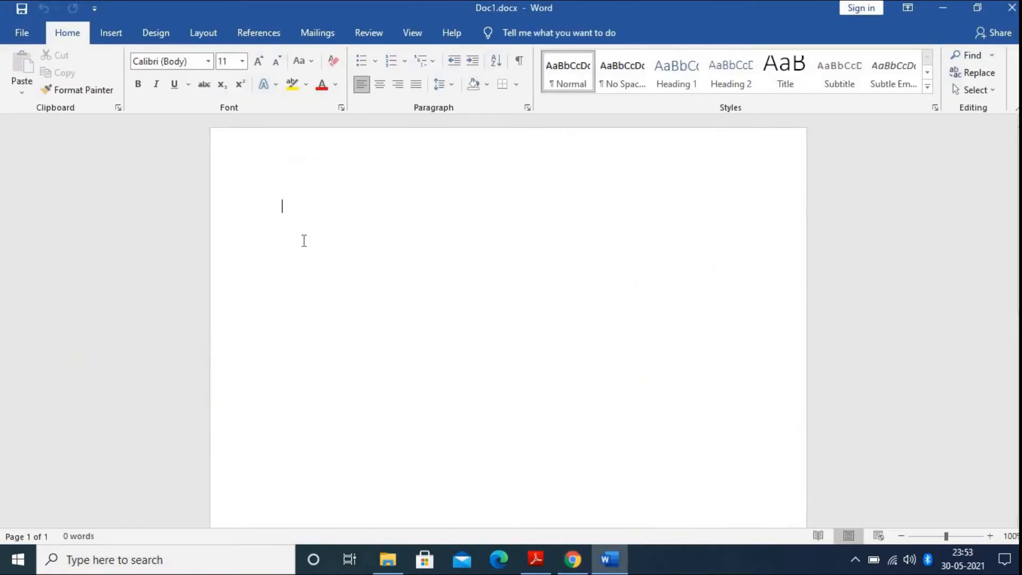
pyautogui.rightClick(287, 209)
pyautogui.click(312, 272)
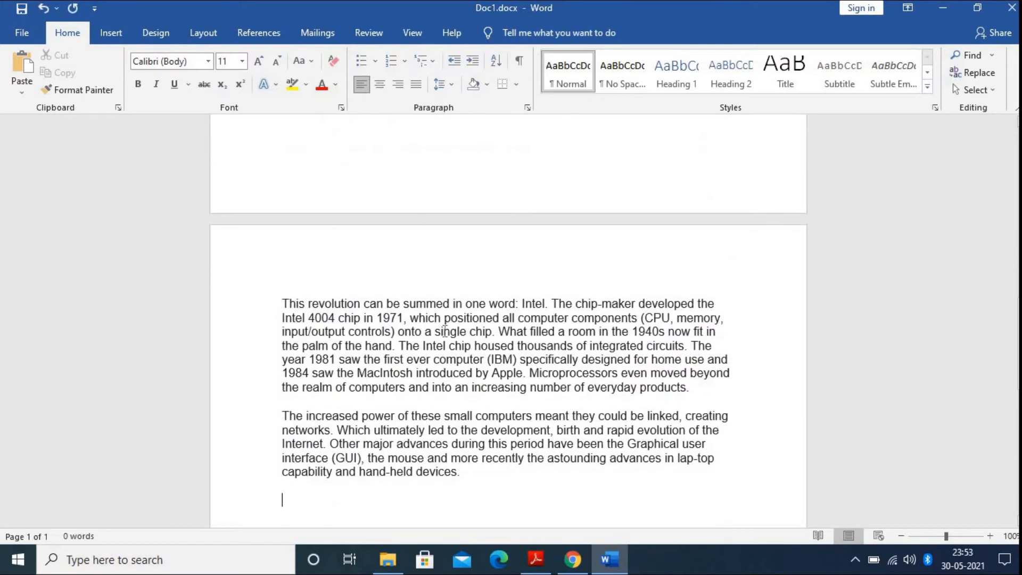
pyautogui.scroll(15, 531, 417)
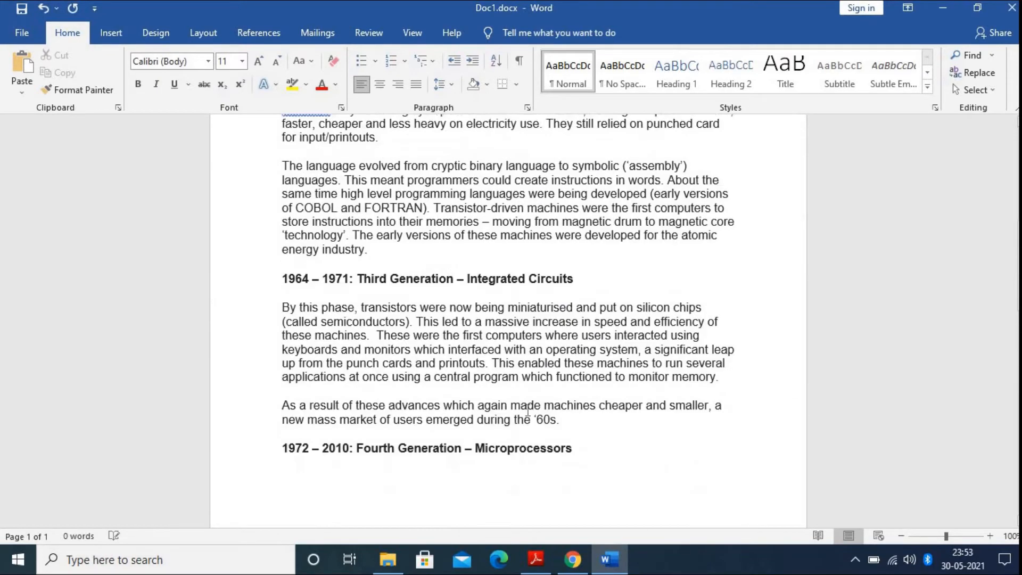
pyautogui.scroll(1, 527, 408)
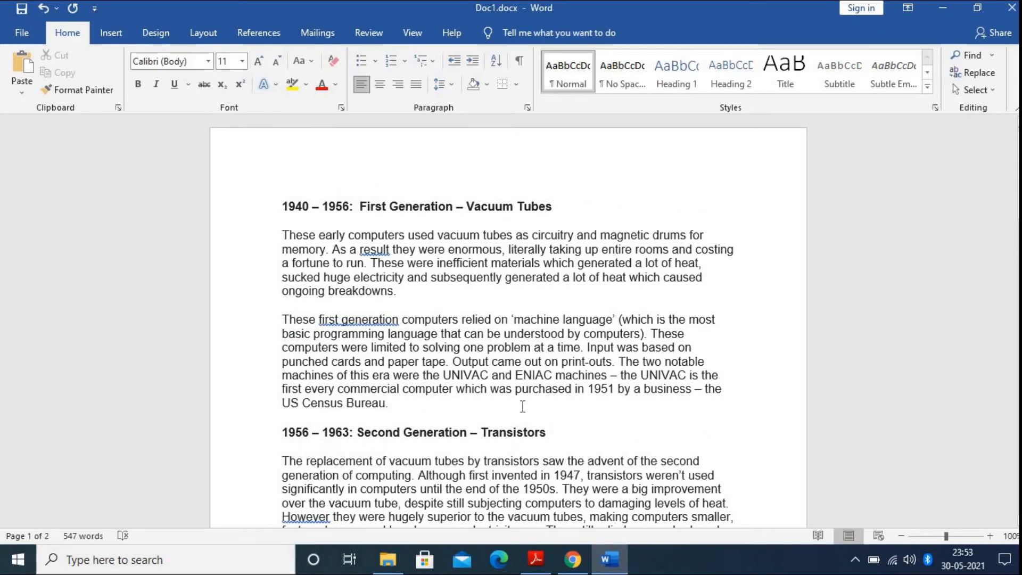
# - Switch to the Adobe Reader PDF and read the first formatting bullet, highlighting "Make the text italic"
pyautogui.click(535, 558)
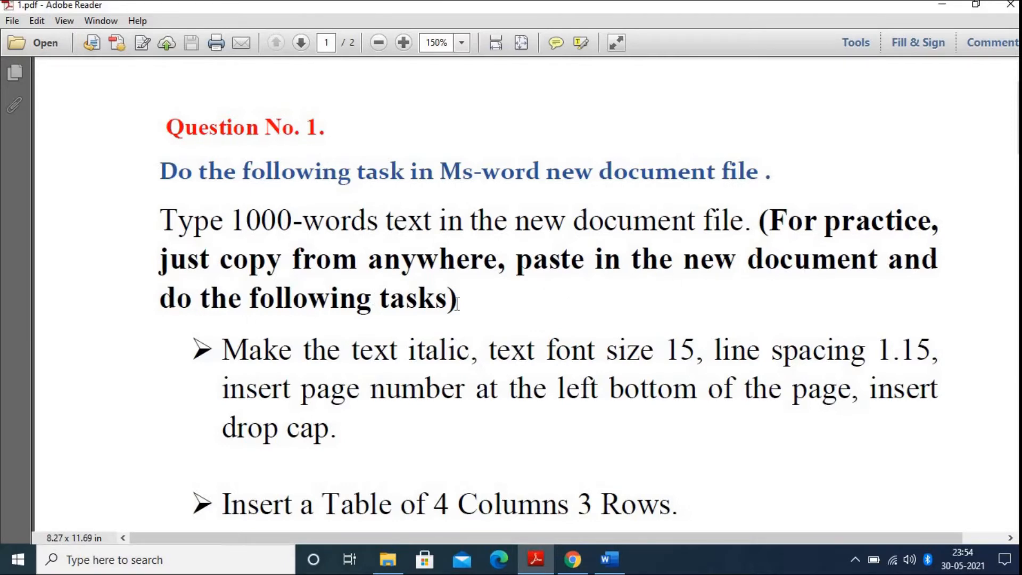
pyautogui.scroll(-1, 457, 303)
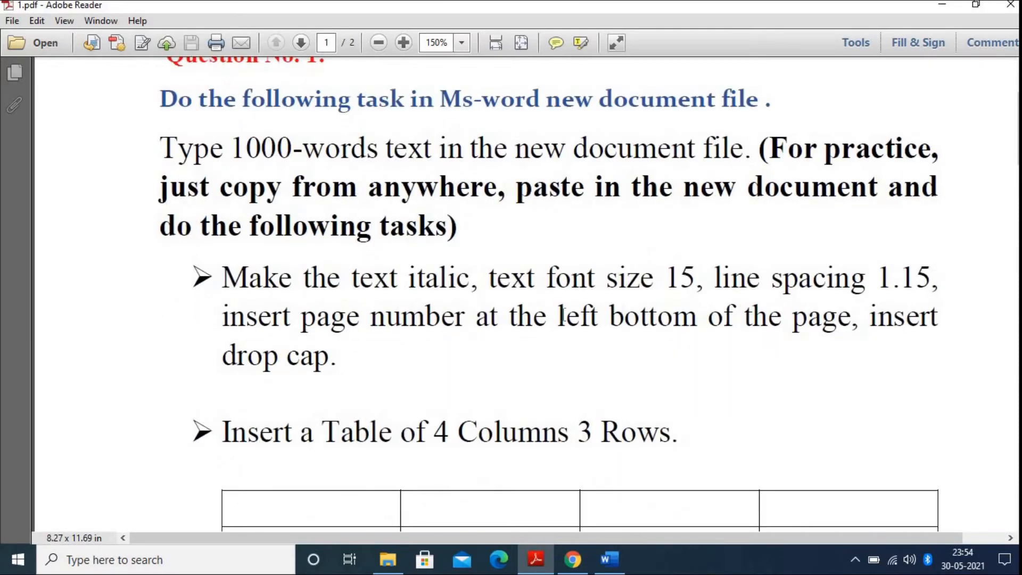
pyautogui.scroll(-1, 488, 345)
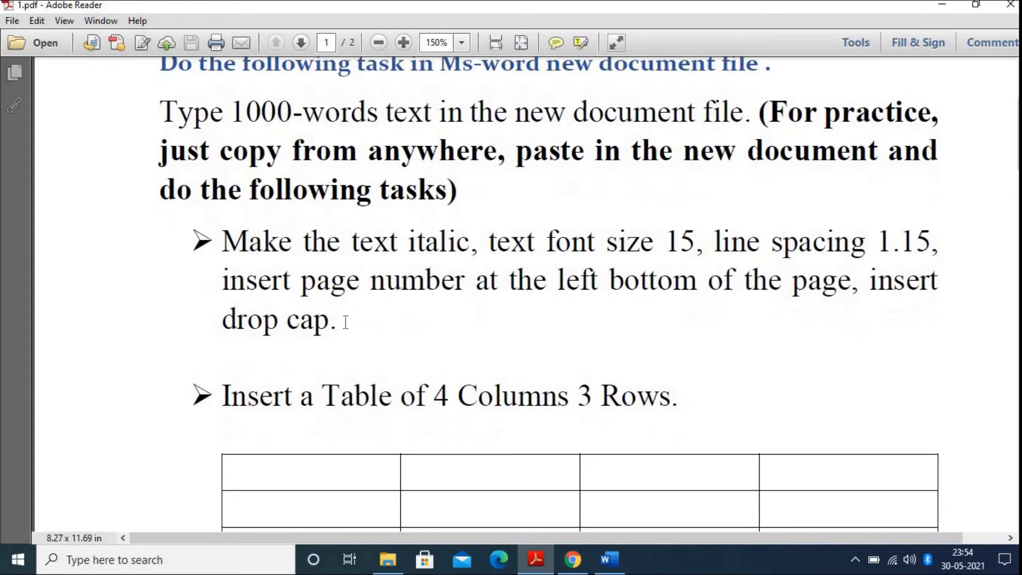
pyautogui.moveTo(222, 241); pyautogui.dragTo(471, 242)
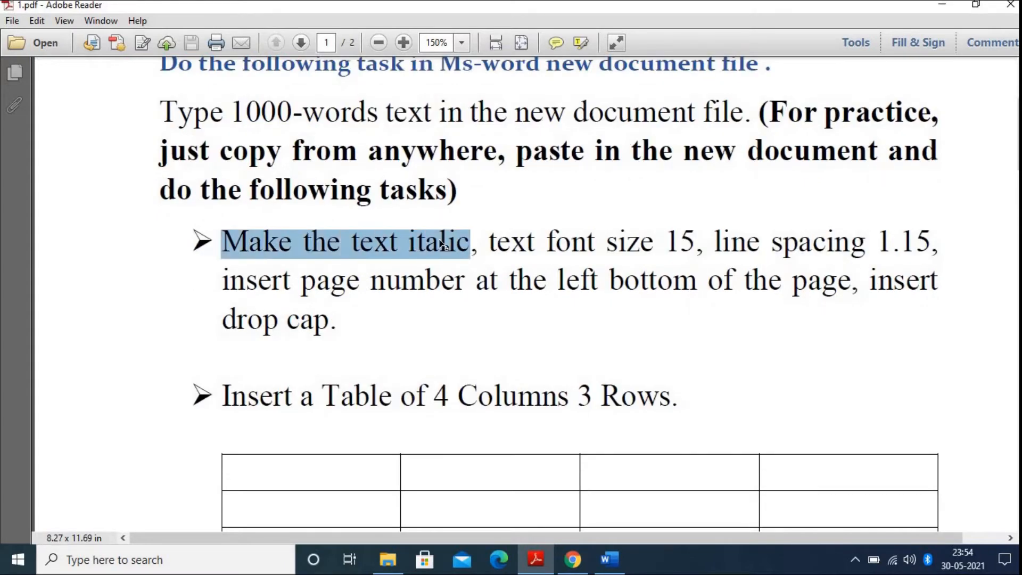
pyautogui.click(478, 303)
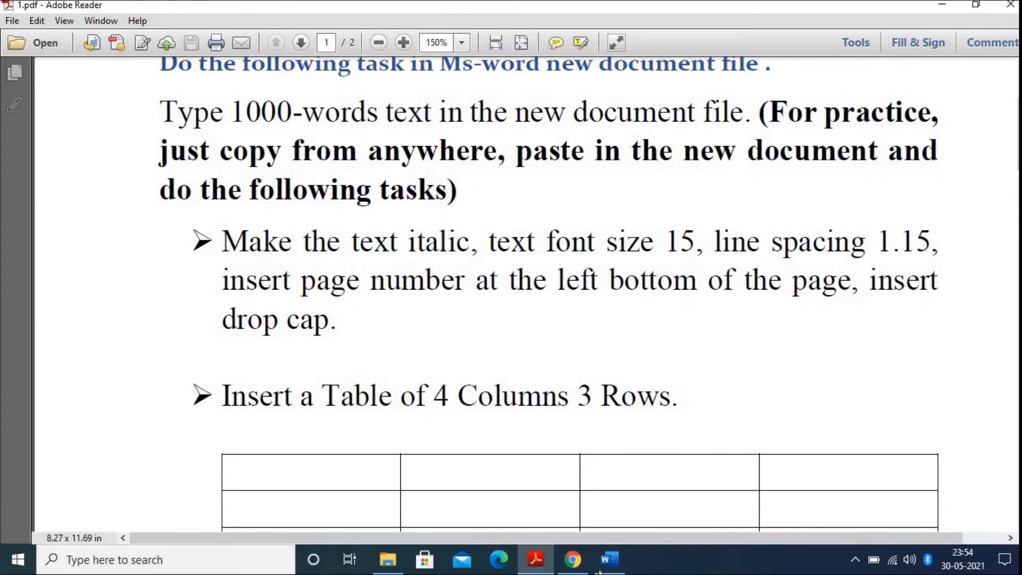
# - Back in Word, justify the first body paragraph under the First Generation heading and make it italic
pyautogui.hotkey('alt', 'Tab')
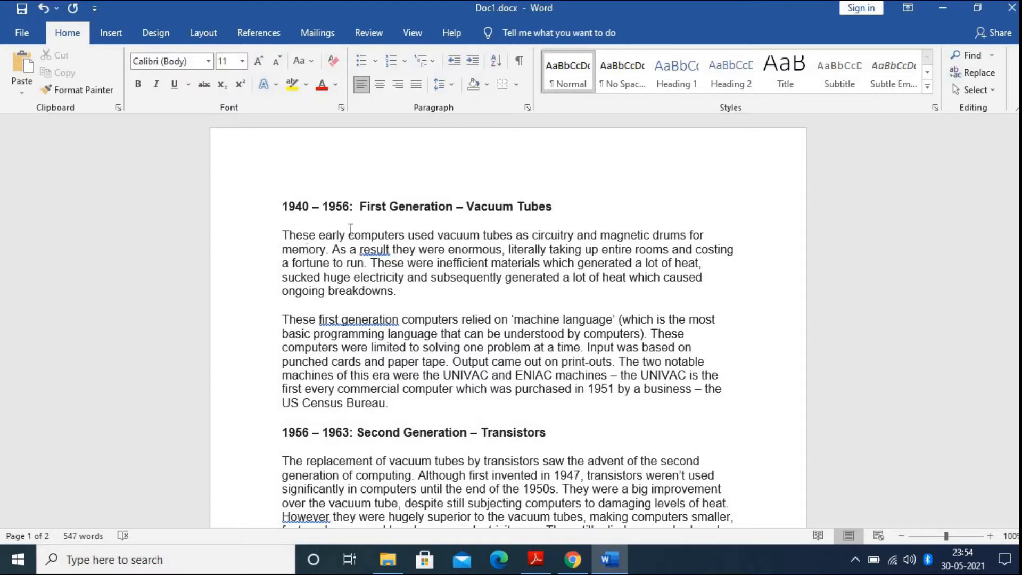
pyautogui.moveTo(393, 290); pyautogui.dragTo(283, 235)
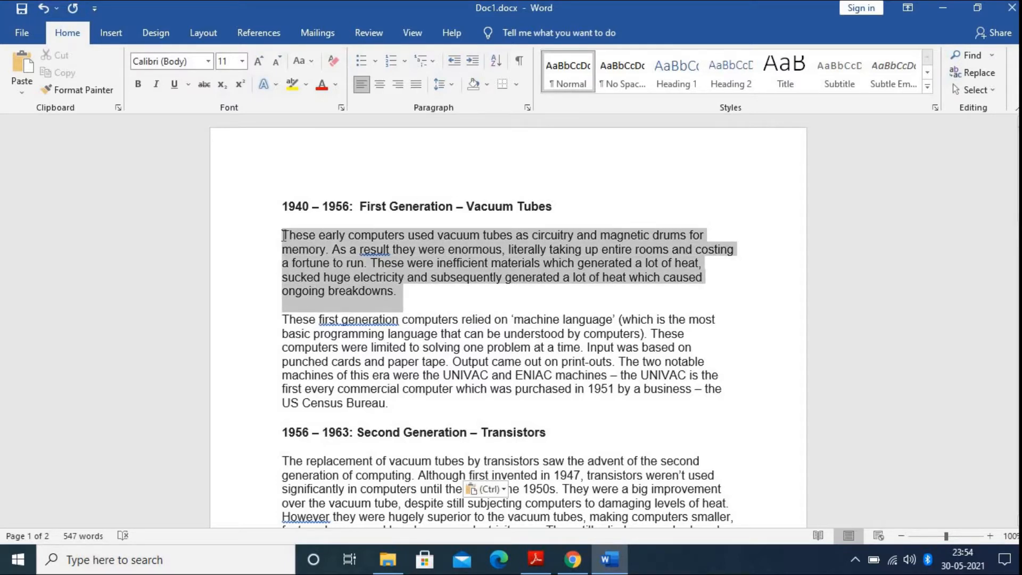
pyautogui.moveTo(282, 235); pyautogui.dragTo(282, 234)
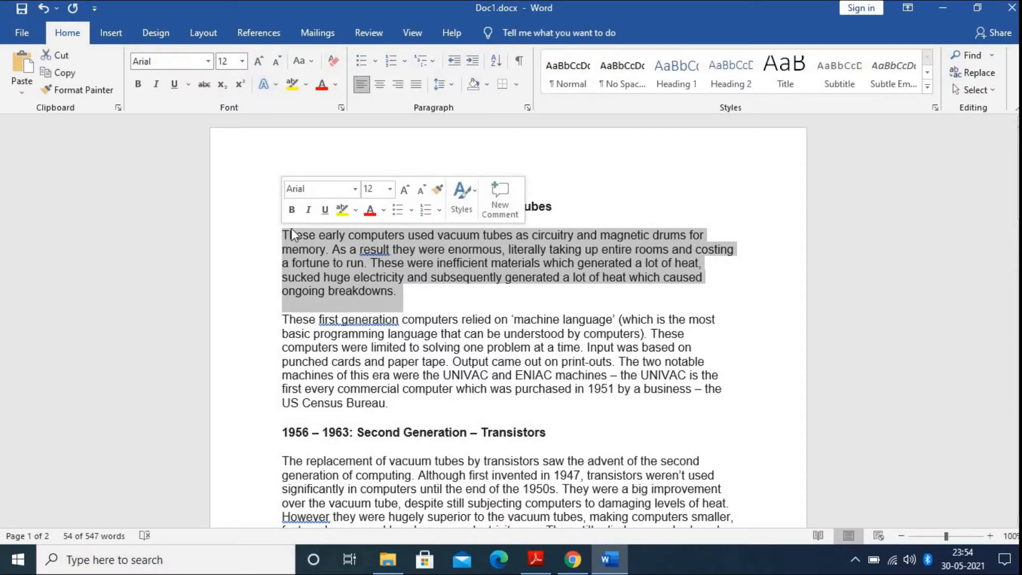
pyautogui.click(414, 89)
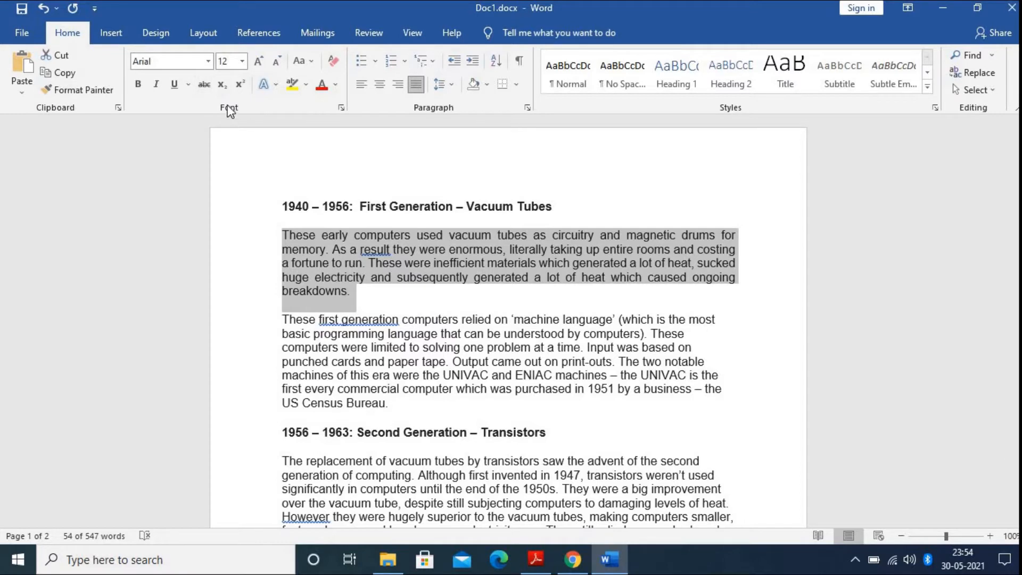
pyautogui.click(158, 91)
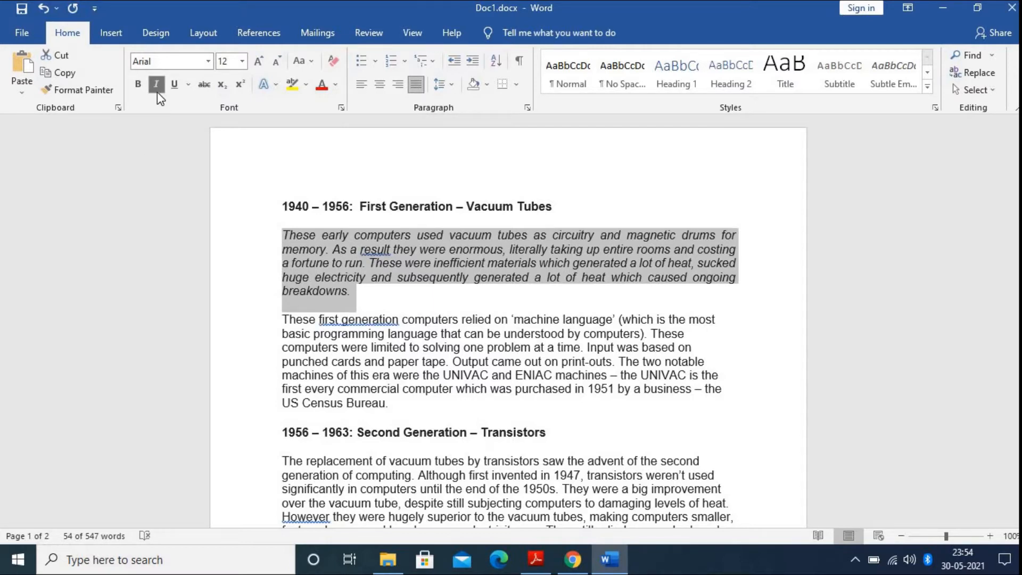
# - Reselect the "These early computers" paragraph and toggle its italic formatting off and back on
pyautogui.click(287, 235)
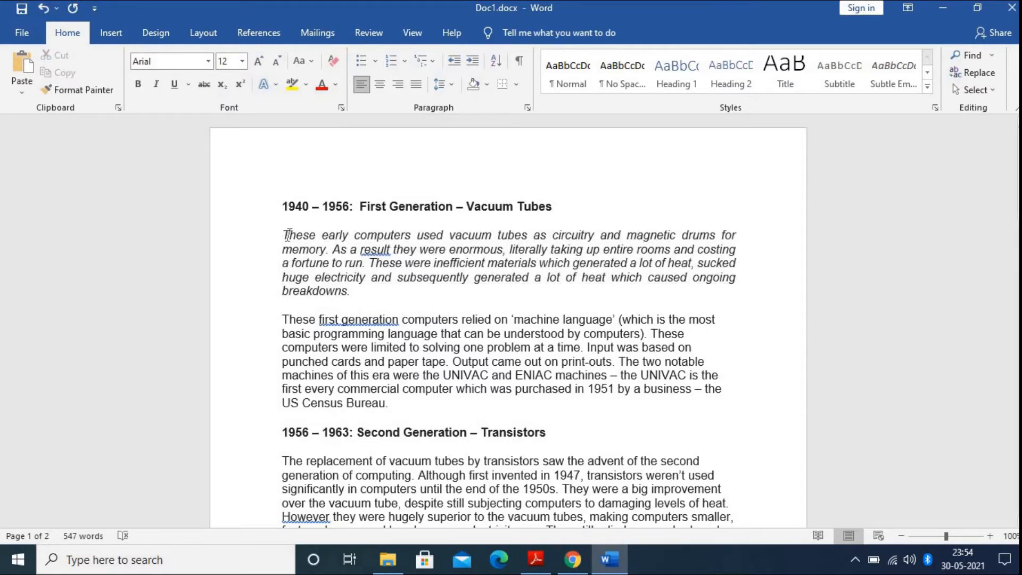
pyautogui.moveTo(286, 235)
pyautogui.mouseDown()
pyautogui.moveTo(365, 290)
pyautogui.moveTo(351, 291)
pyautogui.moveTo(278, 234)
pyautogui.mouseUp()
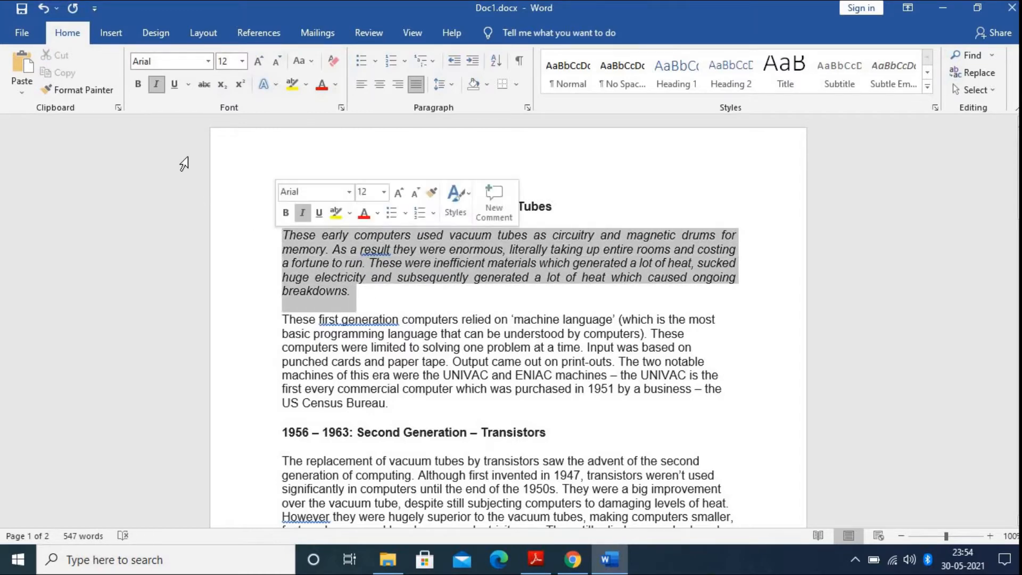
pyautogui.click(158, 86)
pyautogui.click(159, 86)
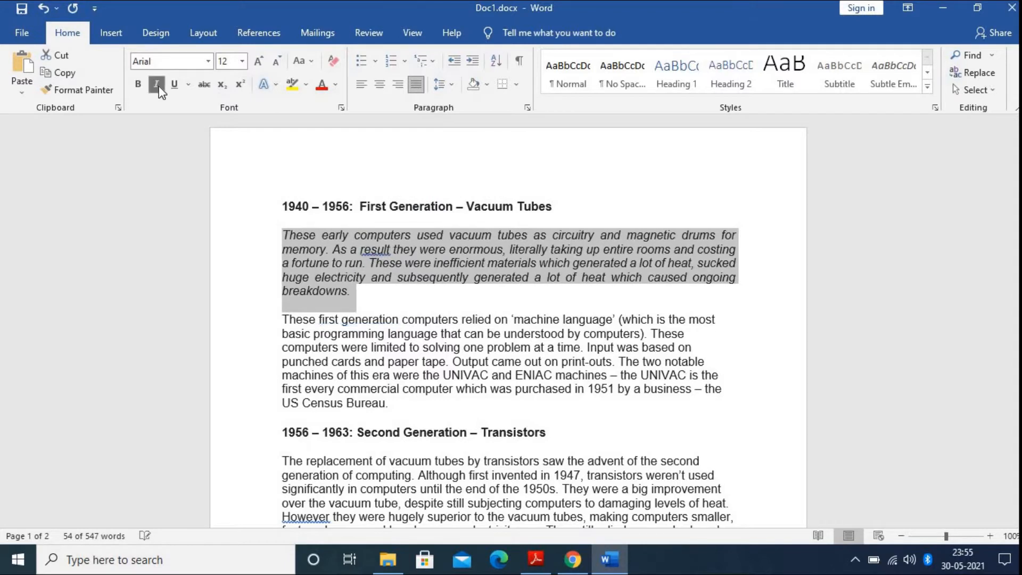
pyautogui.click(159, 85)
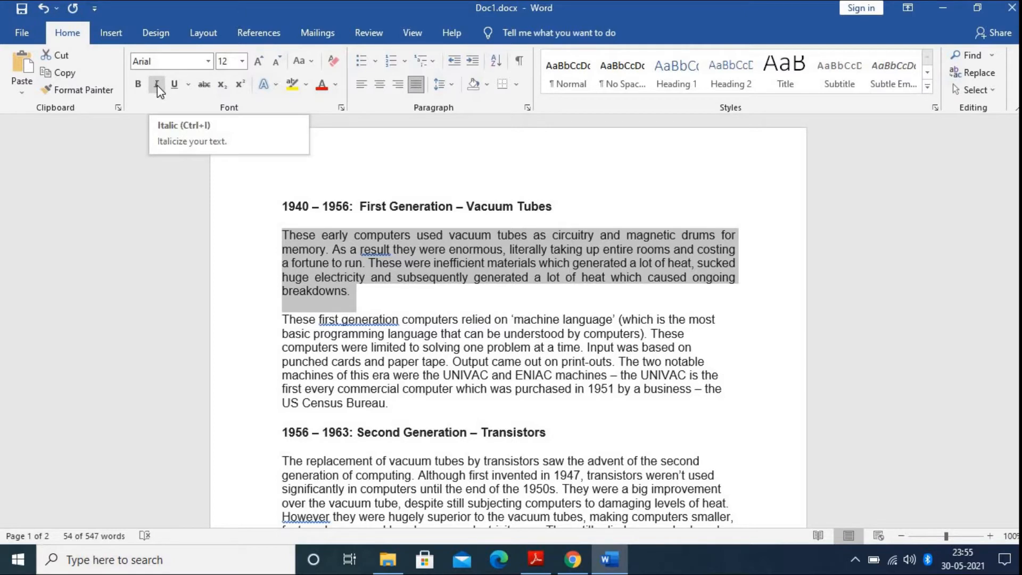
pyautogui.click(157, 85)
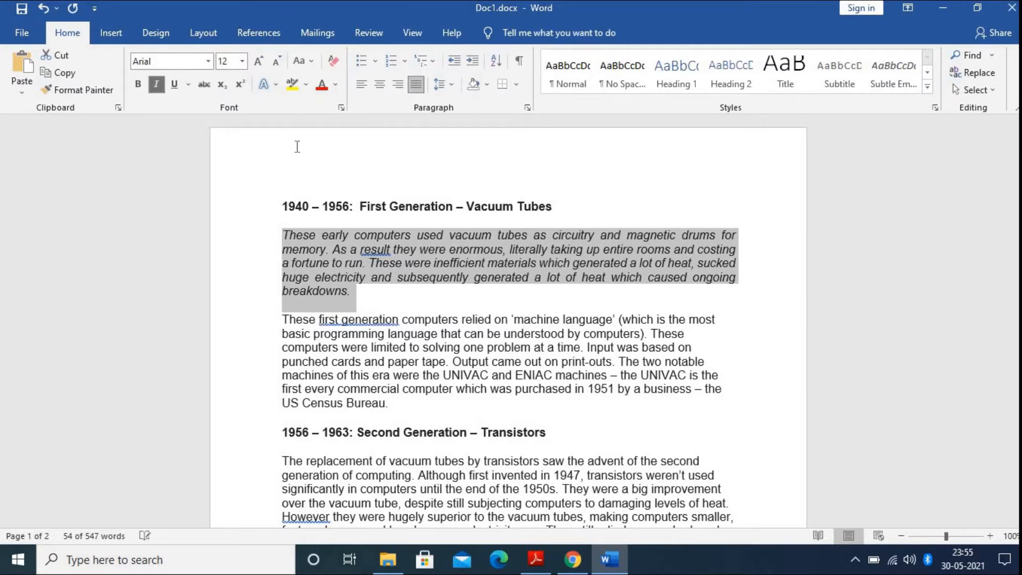
pyautogui.click(372, 289)
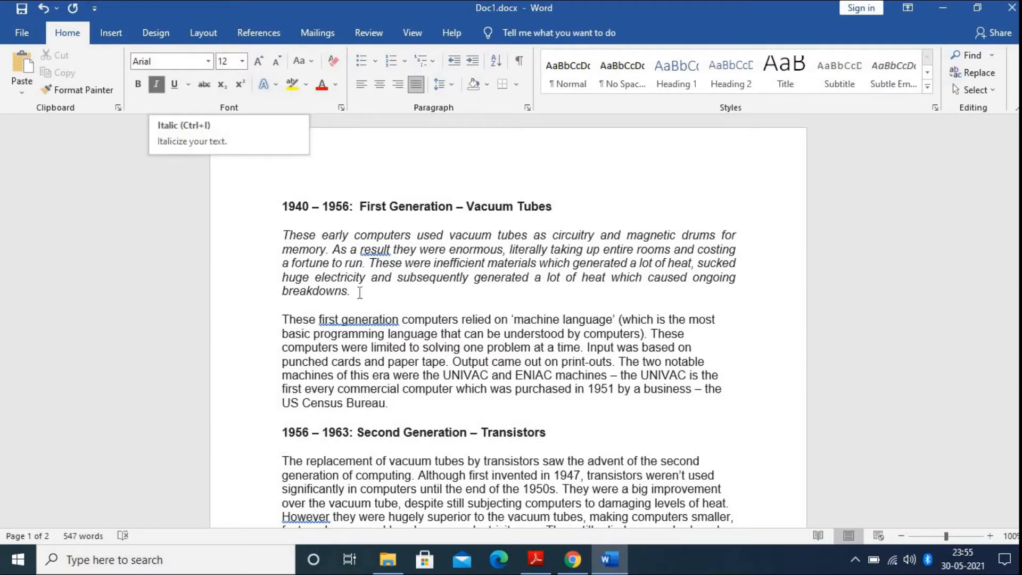
# - Switch to the Adobe Reader PDF and highlight the "text font size 15" instruction in the first bullet
pyautogui.click(534, 559)
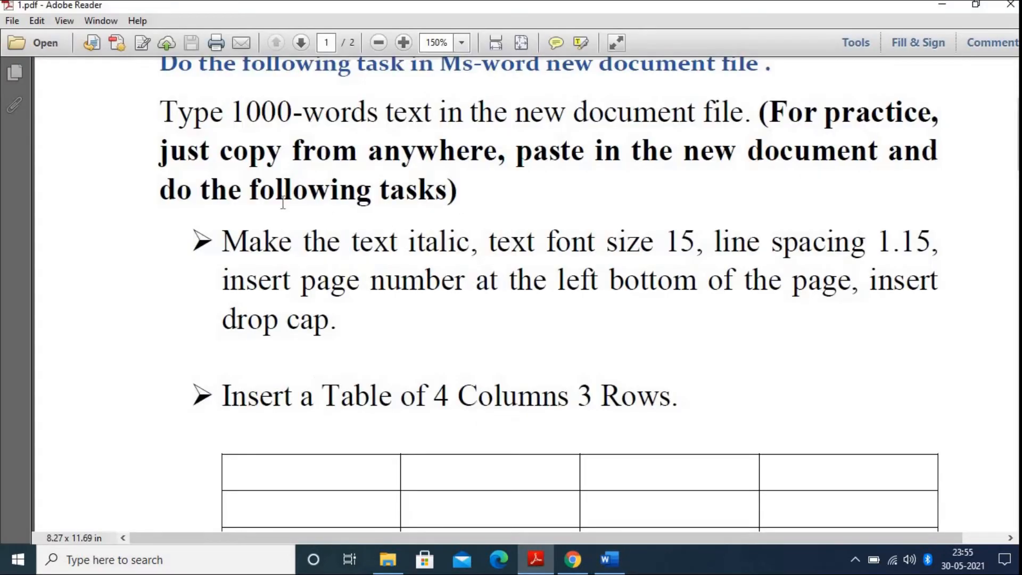
pyautogui.moveTo(222, 242); pyautogui.dragTo(691, 243)
pyautogui.click(494, 283)
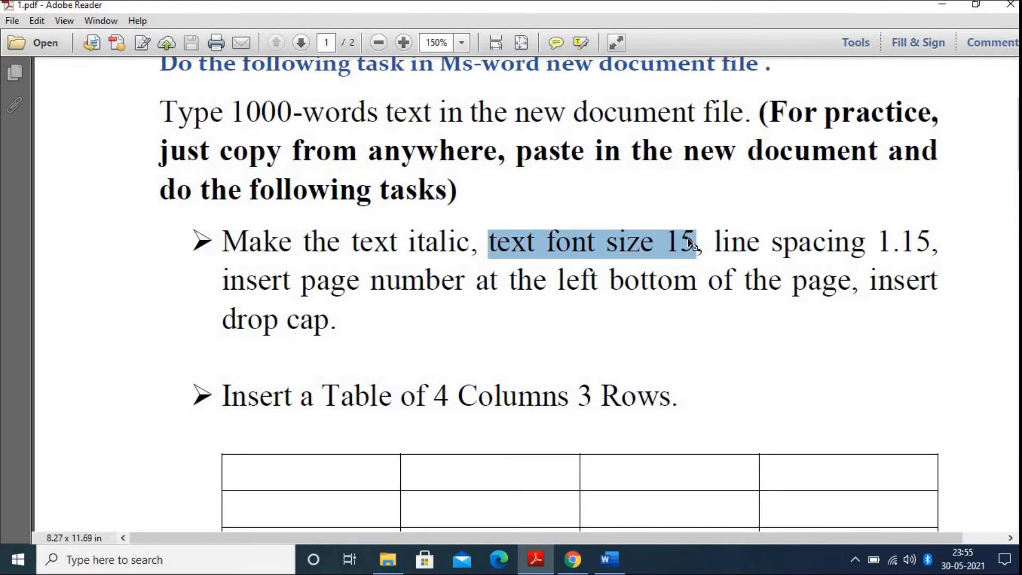
# - Back in Word, set the font size of the italic paragraph under the First Generation heading to 15
pyautogui.click(612, 563)
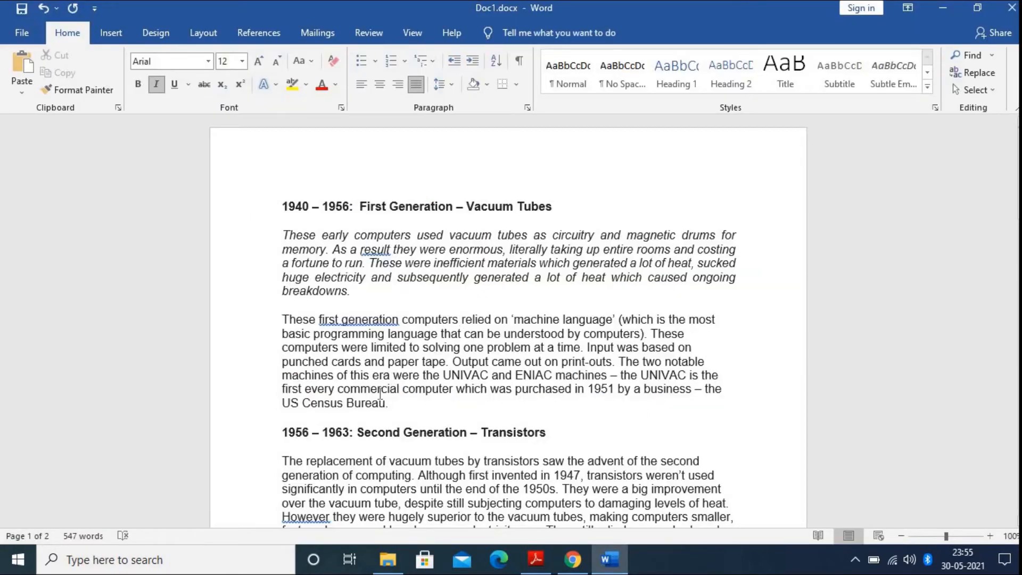
pyautogui.moveTo(353, 298); pyautogui.dragTo(278, 241)
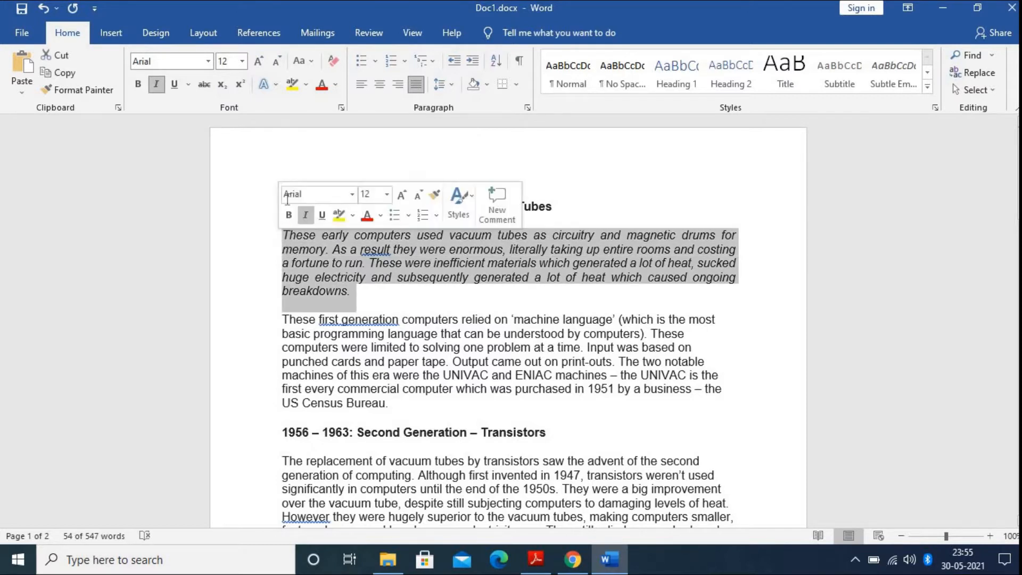
pyautogui.click(242, 62)
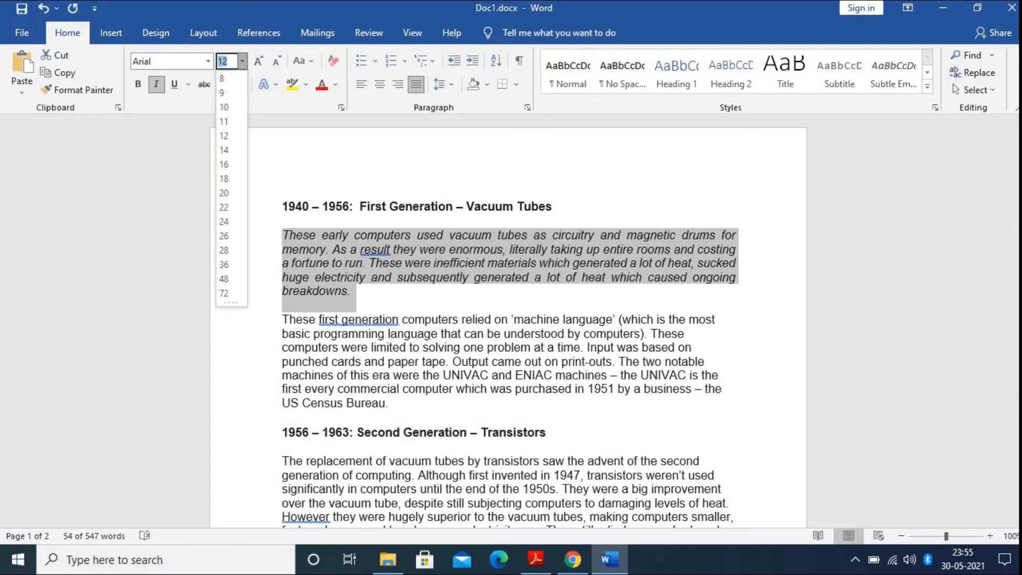
pyautogui.write('1')
pyautogui.press('Return')
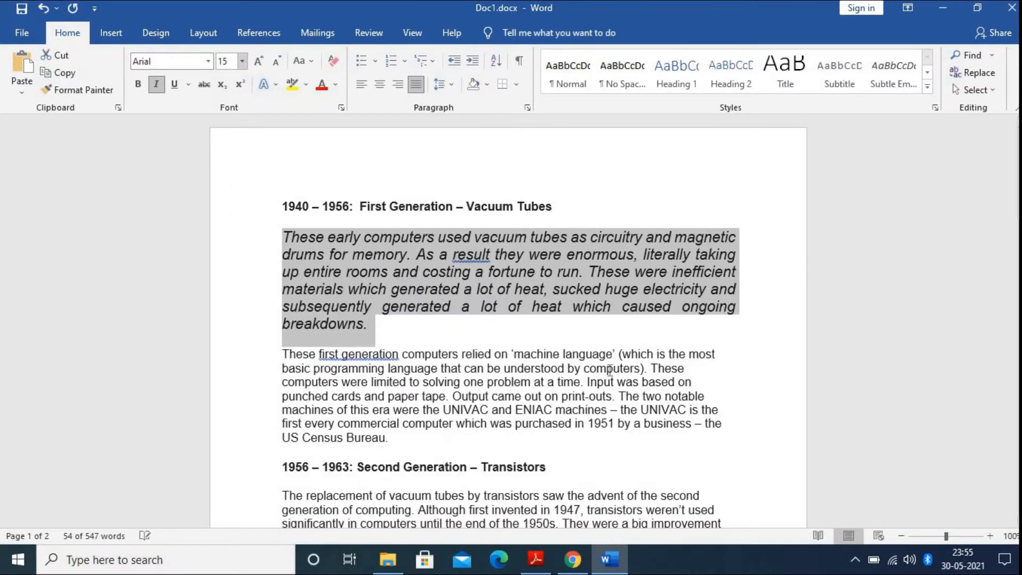
pyautogui.click(388, 341)
pyautogui.moveTo(372, 329); pyautogui.dragTo(277, 205)
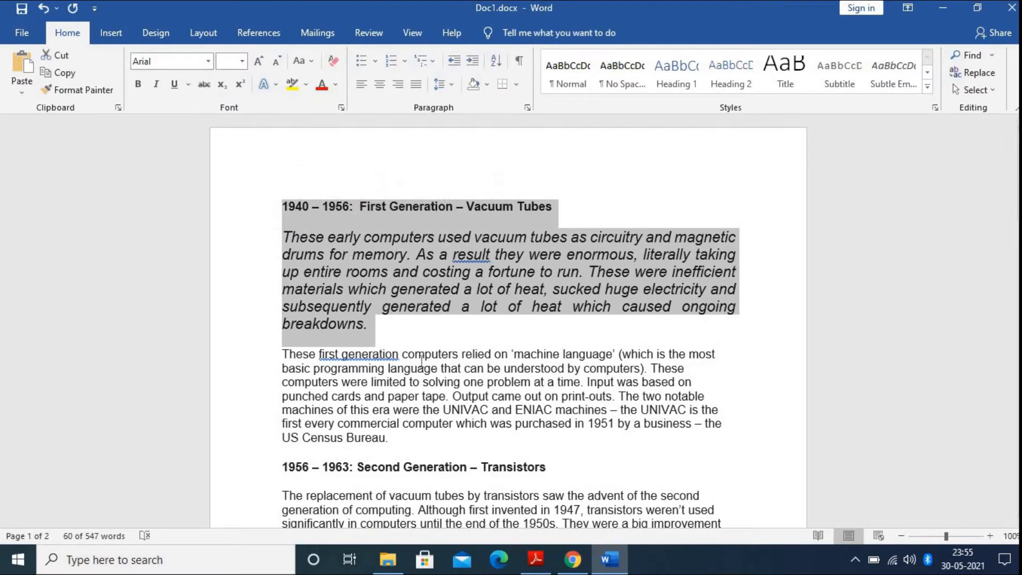
pyautogui.click(366, 325)
pyautogui.moveTo(366, 326); pyautogui.dragTo(276, 238)
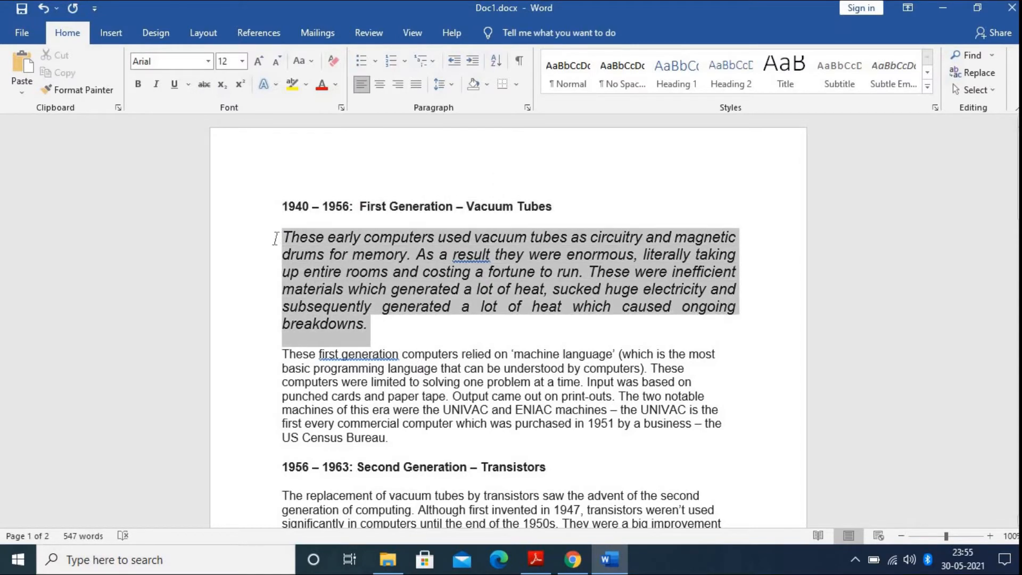
pyautogui.click(365, 306)
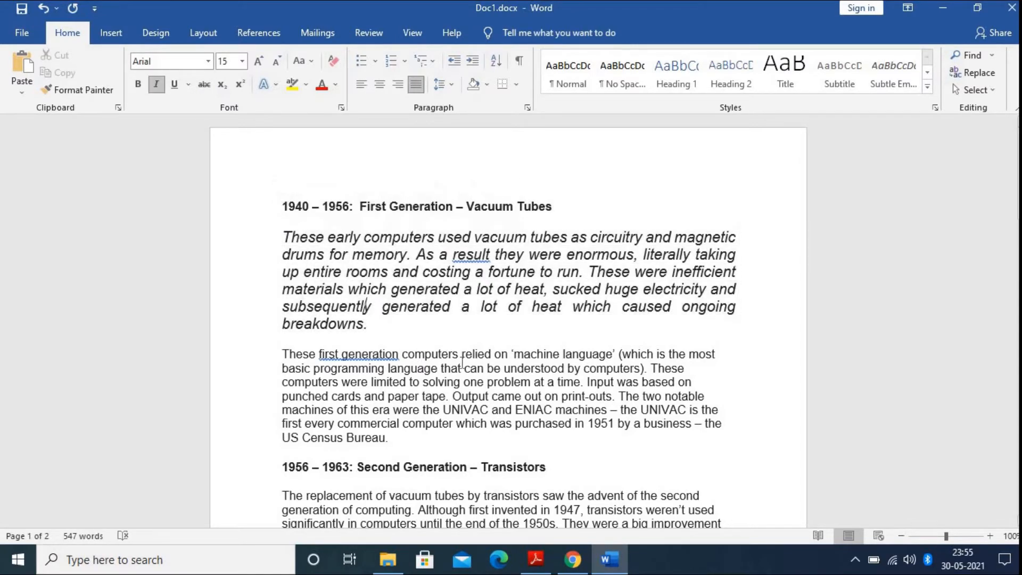
# - Switch to the Adobe Reader PDF and highlight the "line spacing 1.15" instruction in the first bullet
pyautogui.click(610, 563)
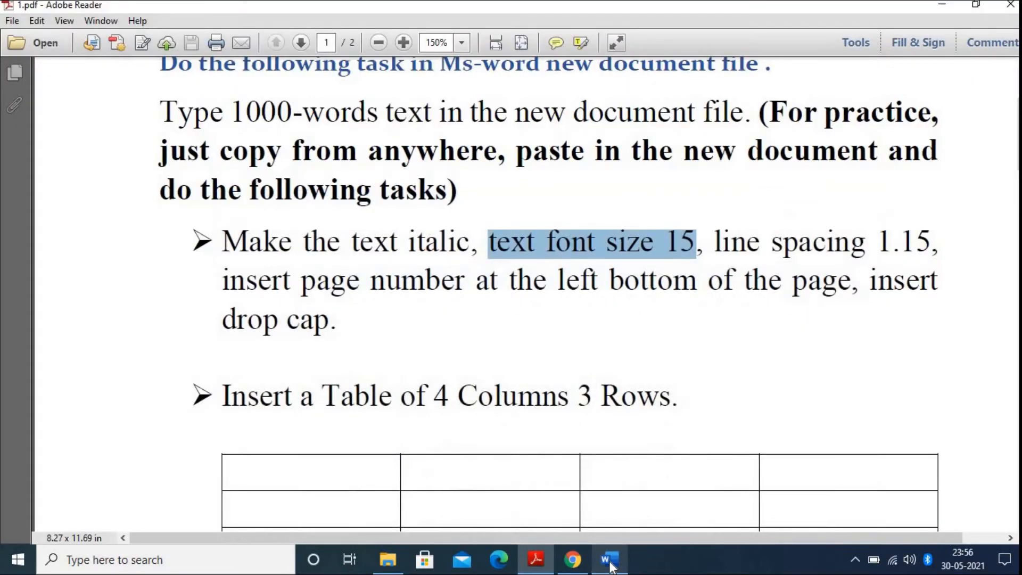
pyautogui.click(687, 333)
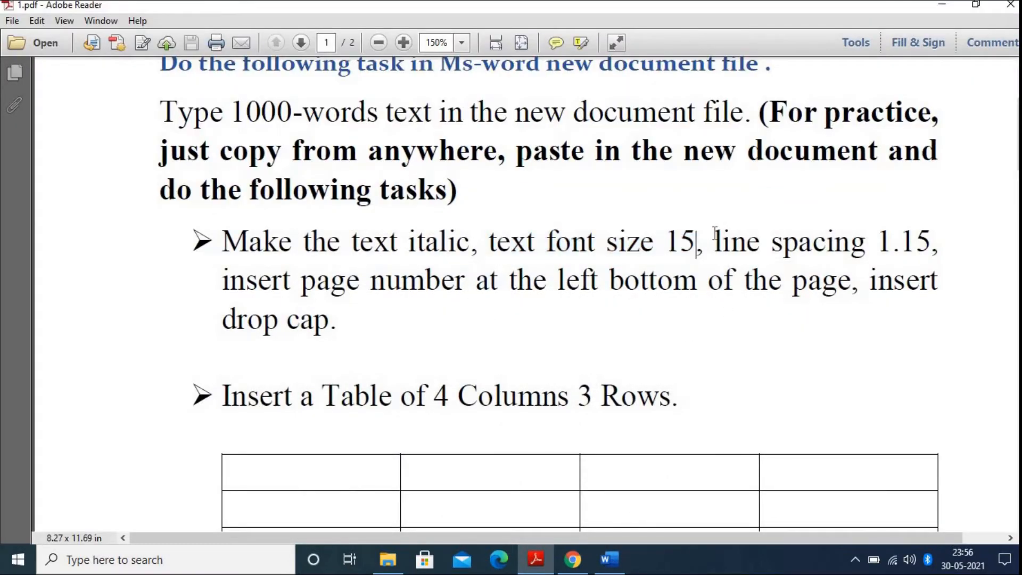
pyautogui.moveTo(715, 234); pyautogui.dragTo(921, 258)
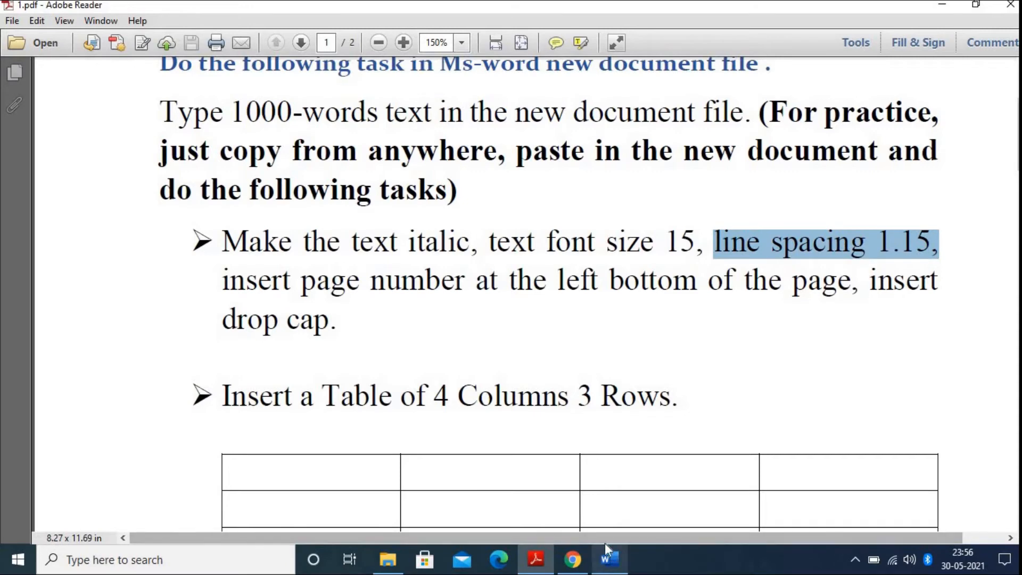
# - Back in Word, set the line spacing of the "These first generation computers" paragraph to 1.15
pyautogui.click(608, 558)
pyautogui.scroll(-2, 514, 273)
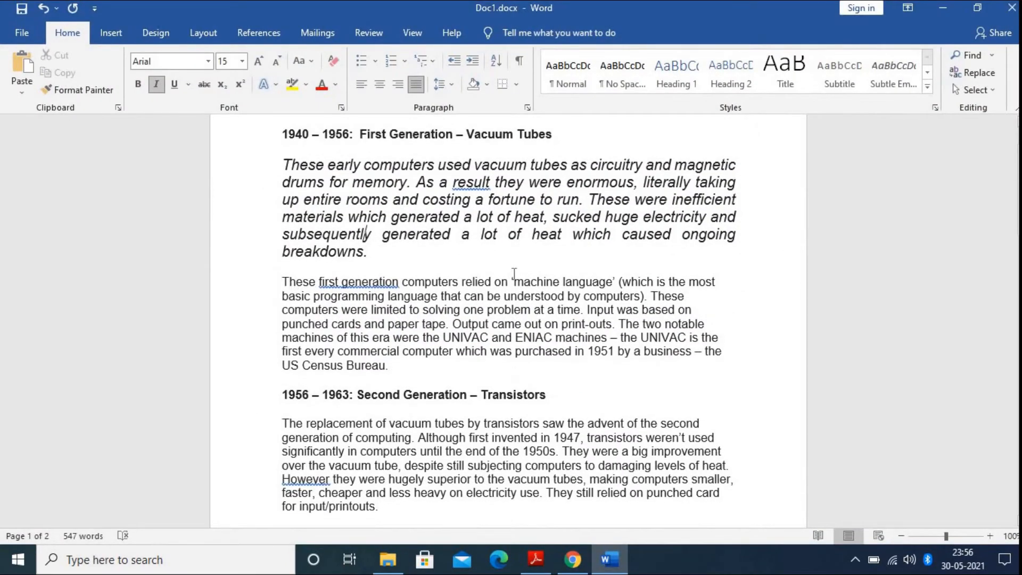
pyautogui.moveTo(720, 272); pyautogui.dragTo(719, 298)
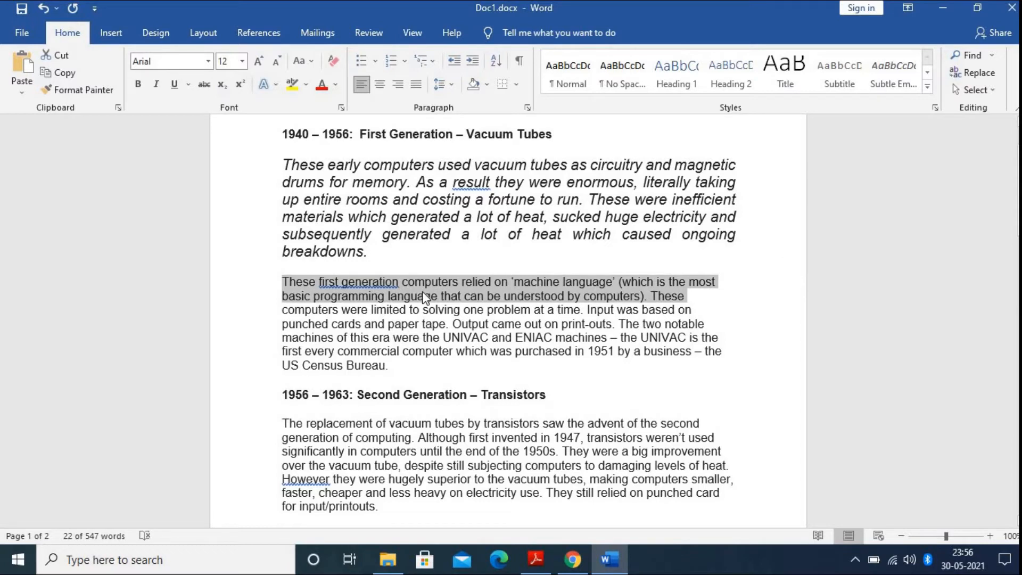
pyautogui.click(394, 373)
pyautogui.moveTo(394, 373); pyautogui.dragTo(271, 285)
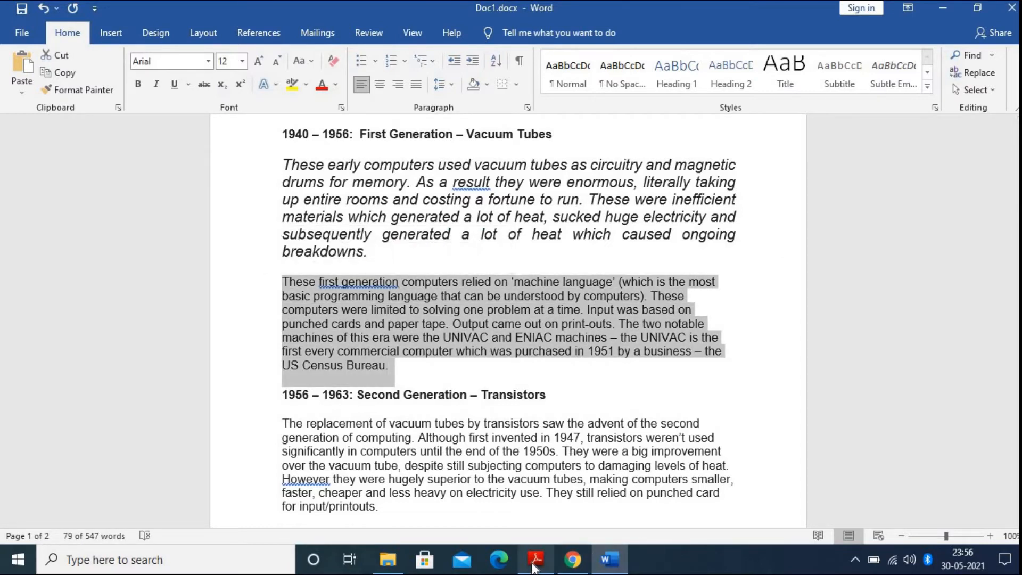
pyautogui.click(534, 560)
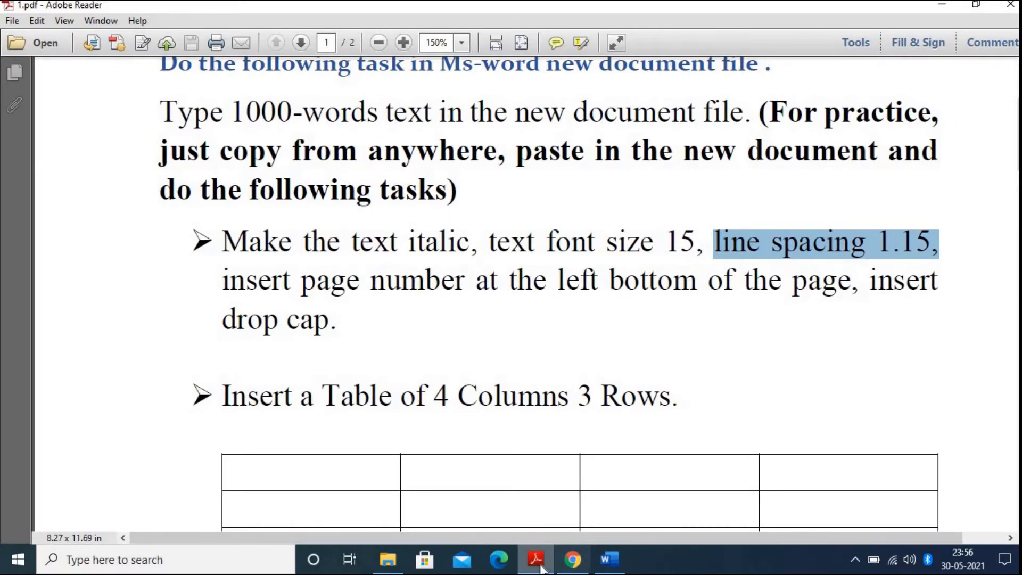
pyautogui.click(609, 559)
pyautogui.moveTo(402, 370); pyautogui.dragTo(282, 280)
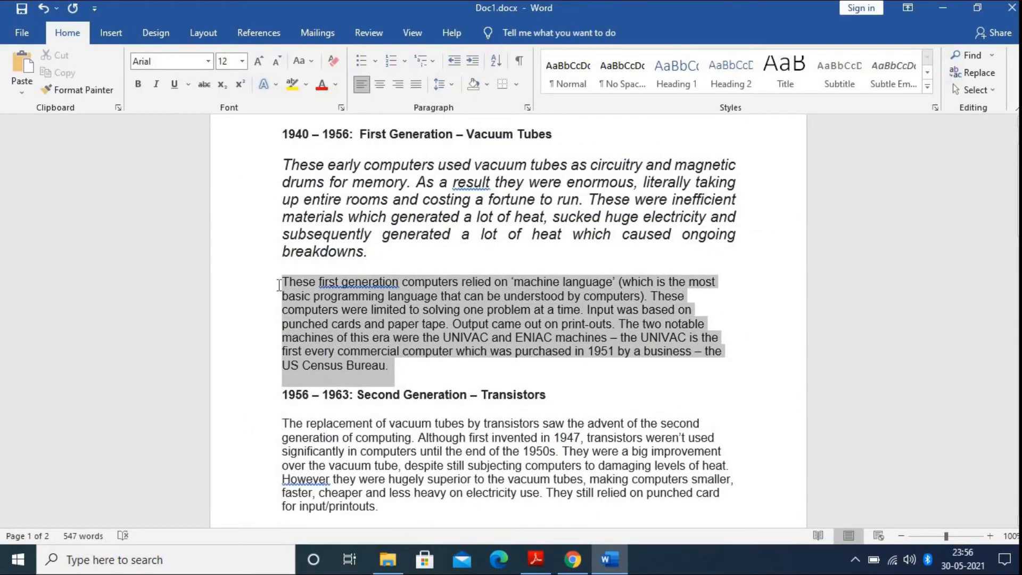
pyautogui.click(452, 85)
pyautogui.click(454, 86)
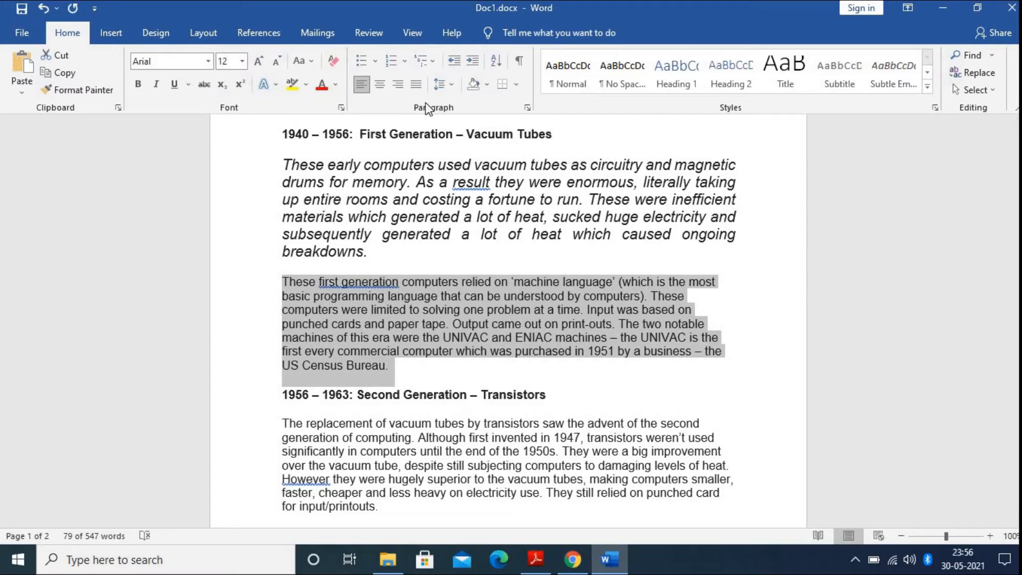
pyautogui.click(453, 87)
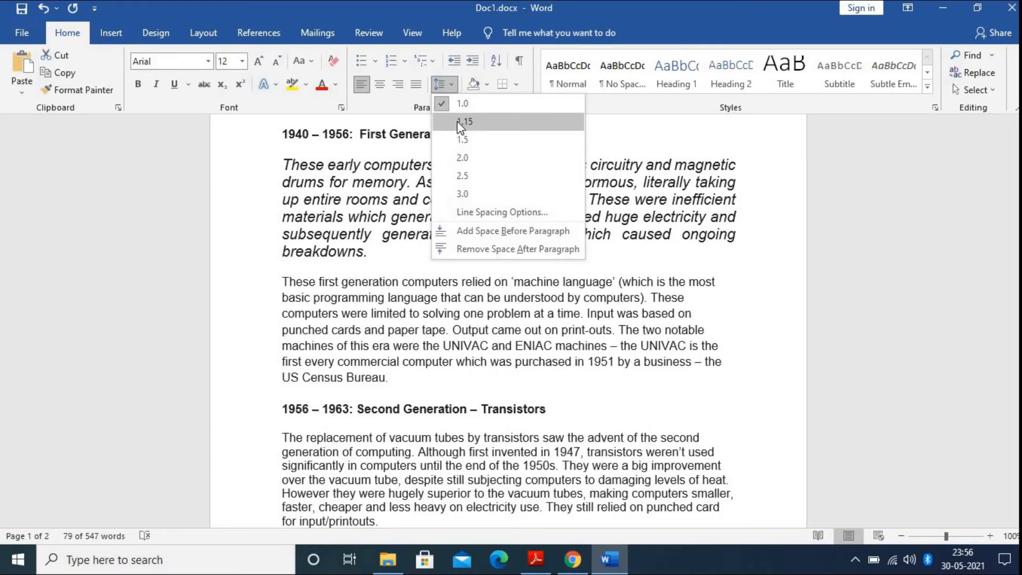
pyautogui.click(461, 123)
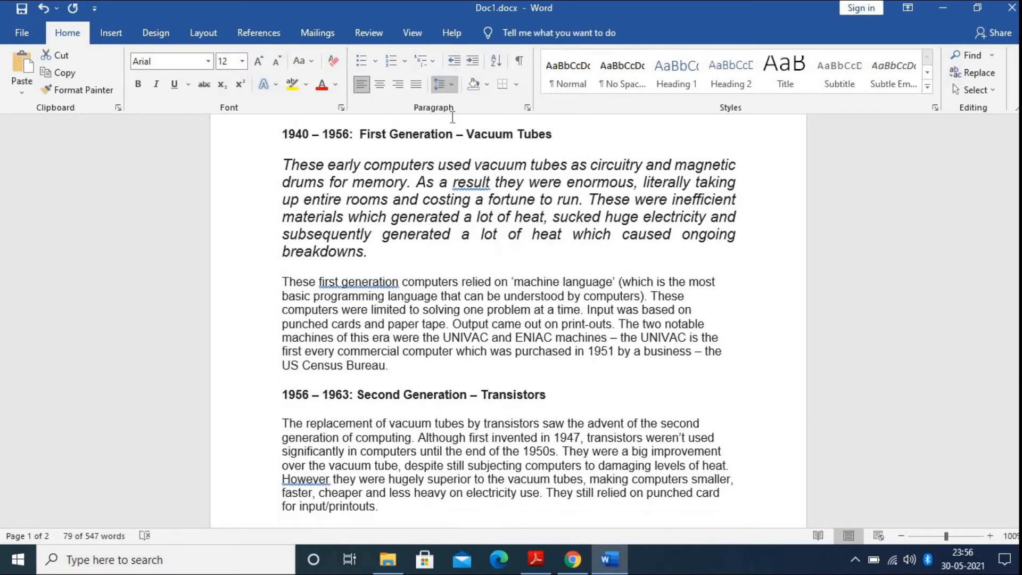
# - Justify the "These first generation computers" paragraph and reapply its 1.15 line spacing
pyautogui.click(416, 84)
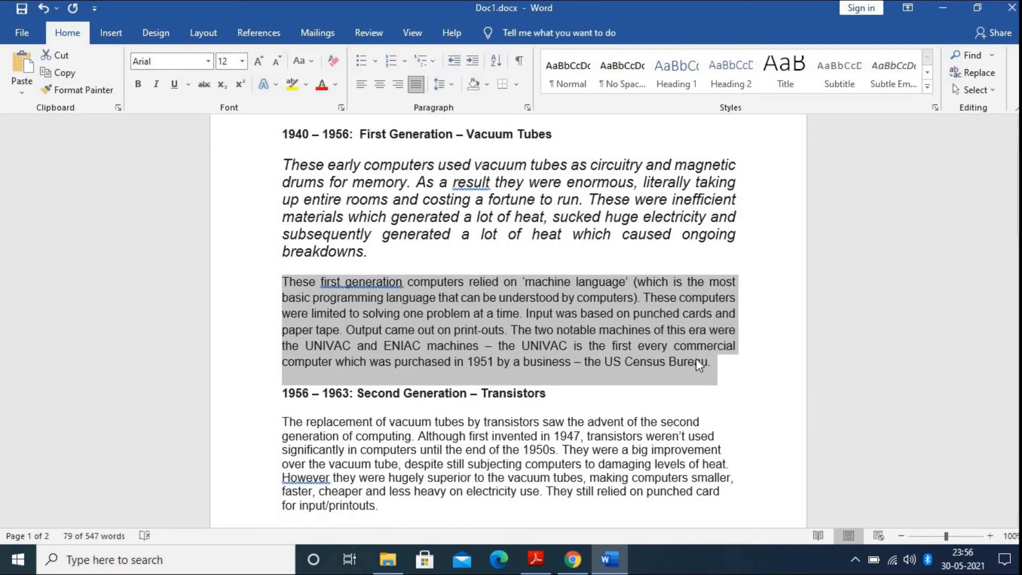
pyautogui.moveTo(695, 359); pyautogui.dragTo(283, 280)
pyautogui.click(439, 84)
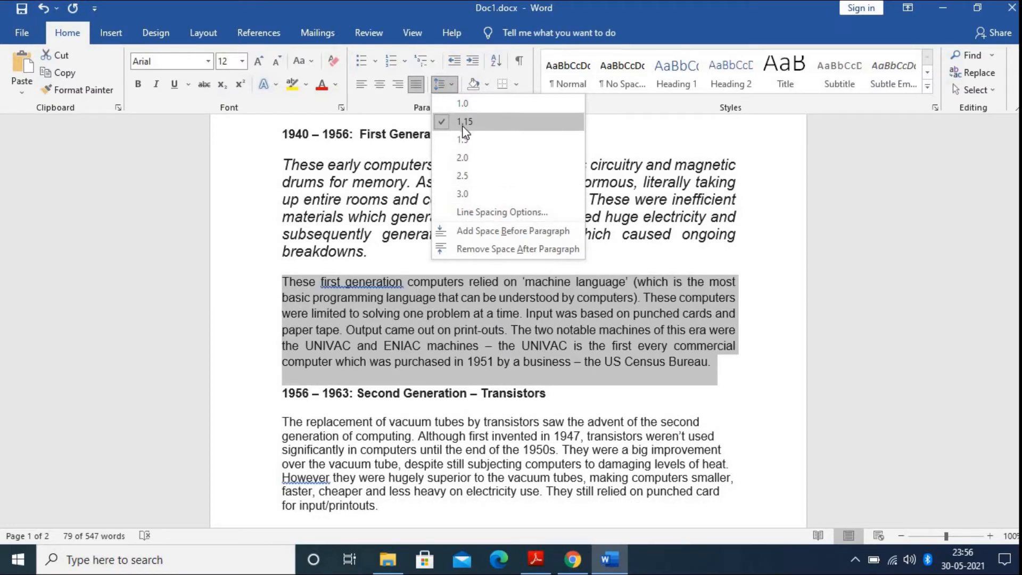
pyautogui.click(463, 123)
pyautogui.click(532, 333)
# - Read the page number instruction in the Adobe Reader PDF and return to Word to look through both pages of the document
pyautogui.click(535, 559)
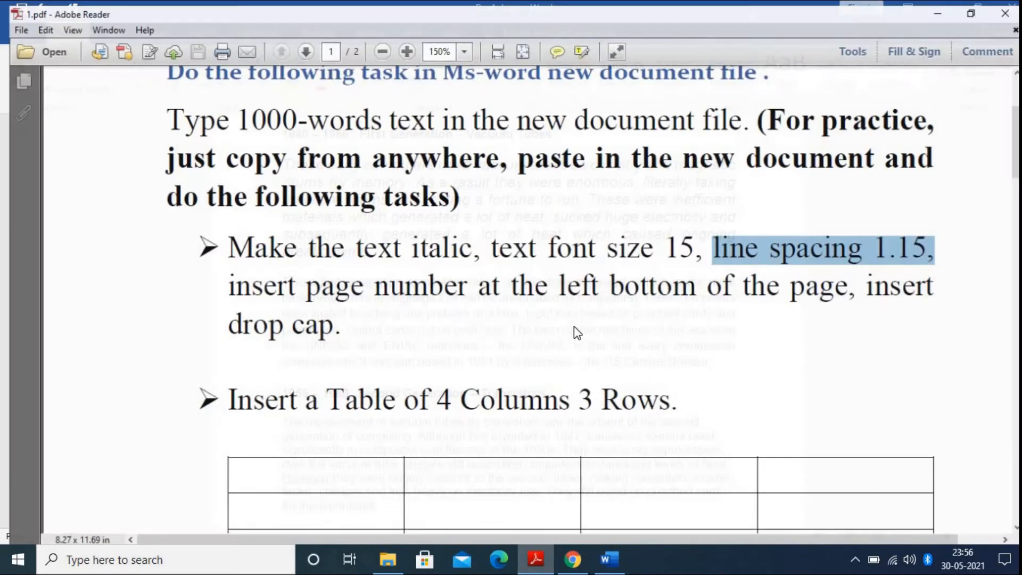
pyautogui.click(533, 283)
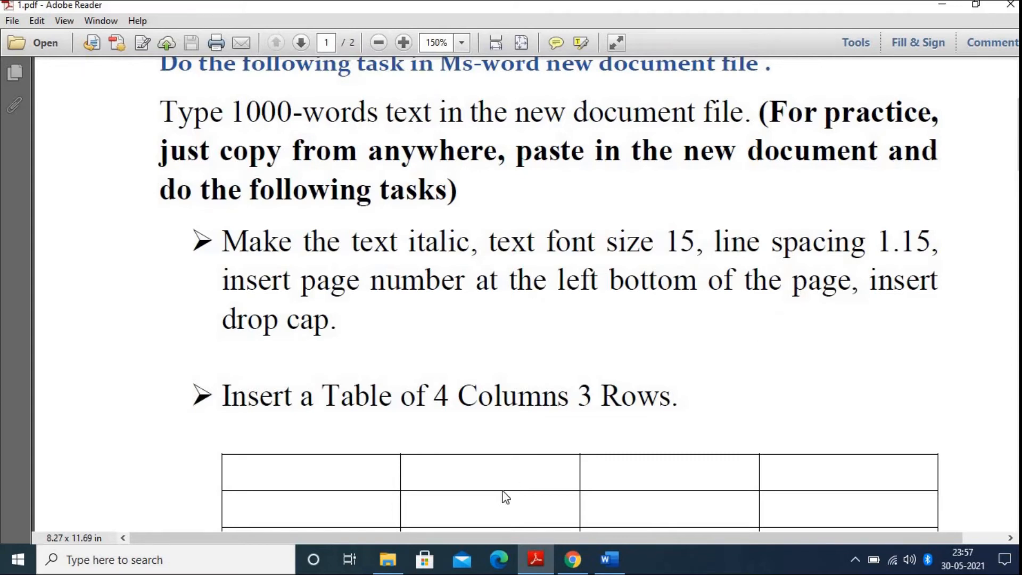
pyautogui.click(599, 556)
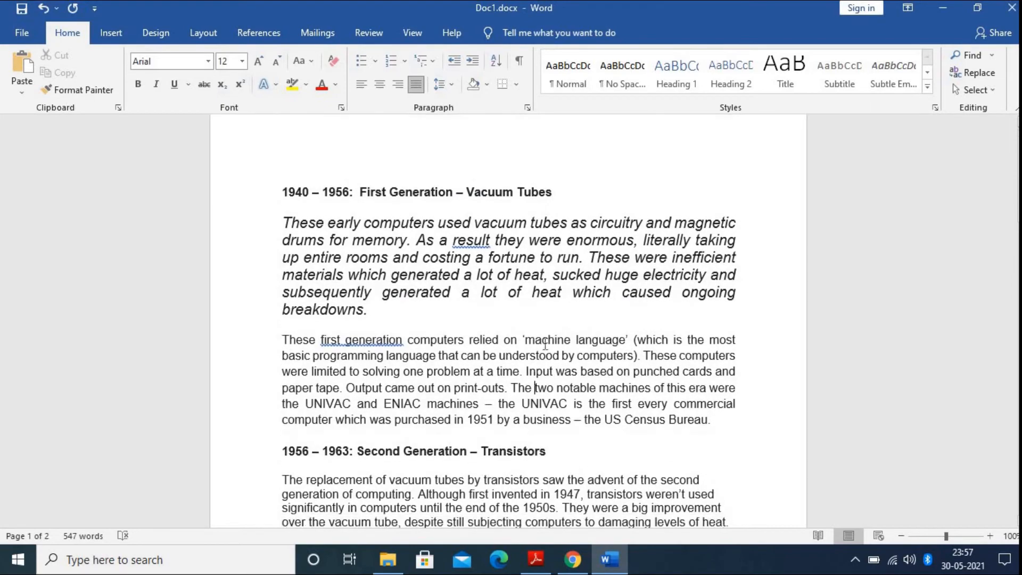
pyautogui.scroll(-20, 545, 343)
pyautogui.scroll(-3, 514, 359)
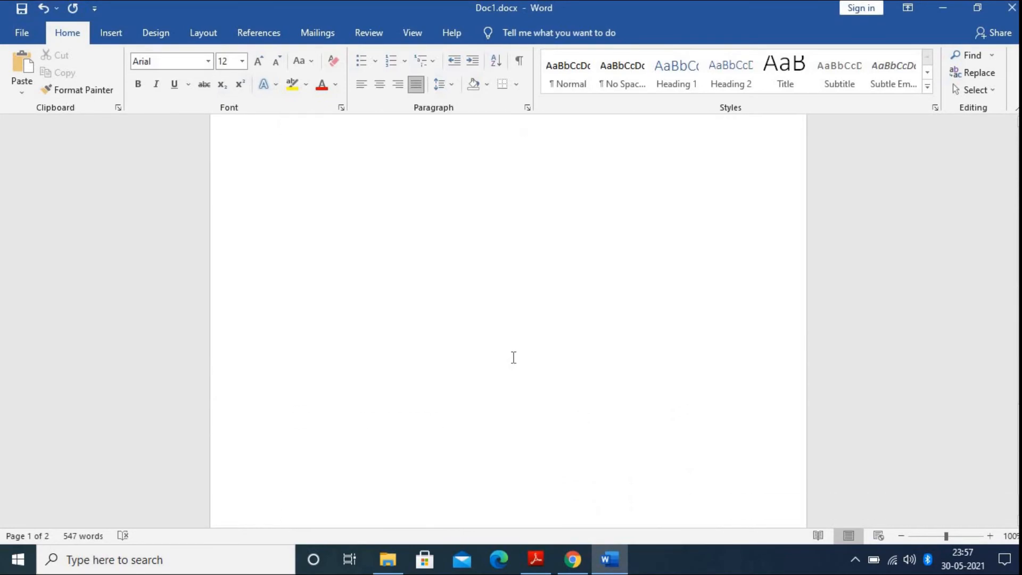
pyautogui.scroll(12, 514, 358)
pyautogui.click(518, 299)
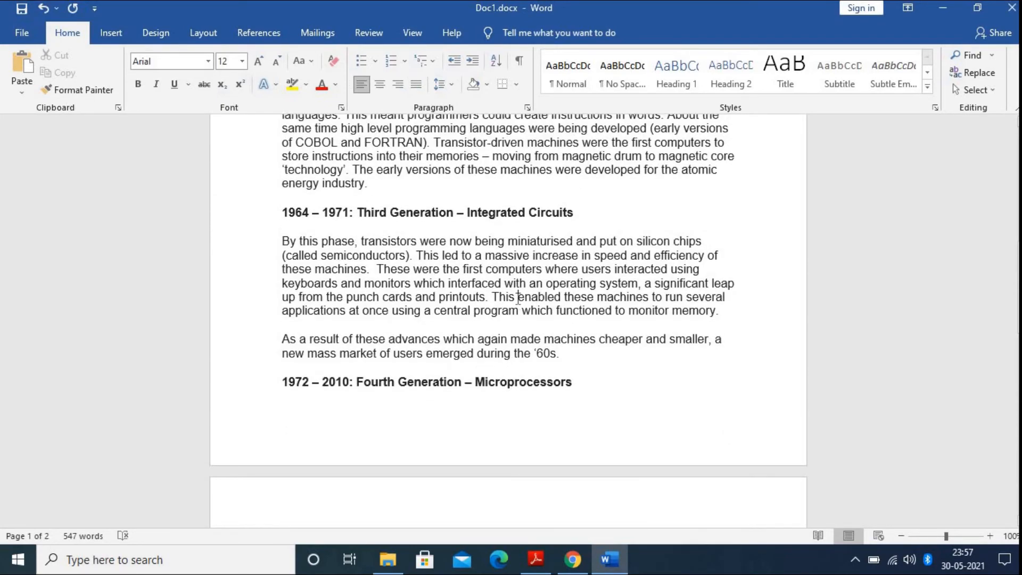
pyautogui.scroll(-10, 511, 306)
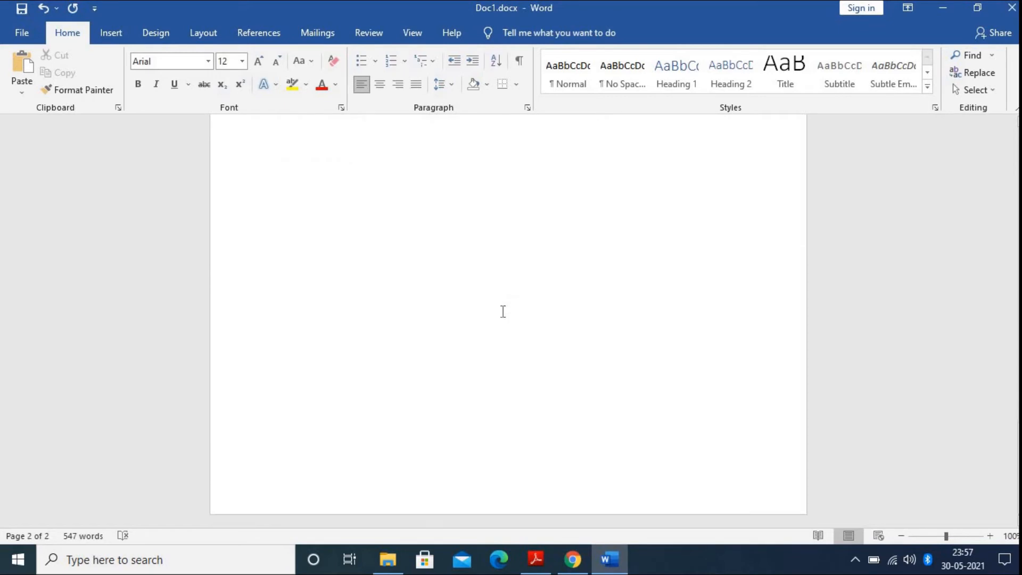
pyautogui.scroll(8, 503, 311)
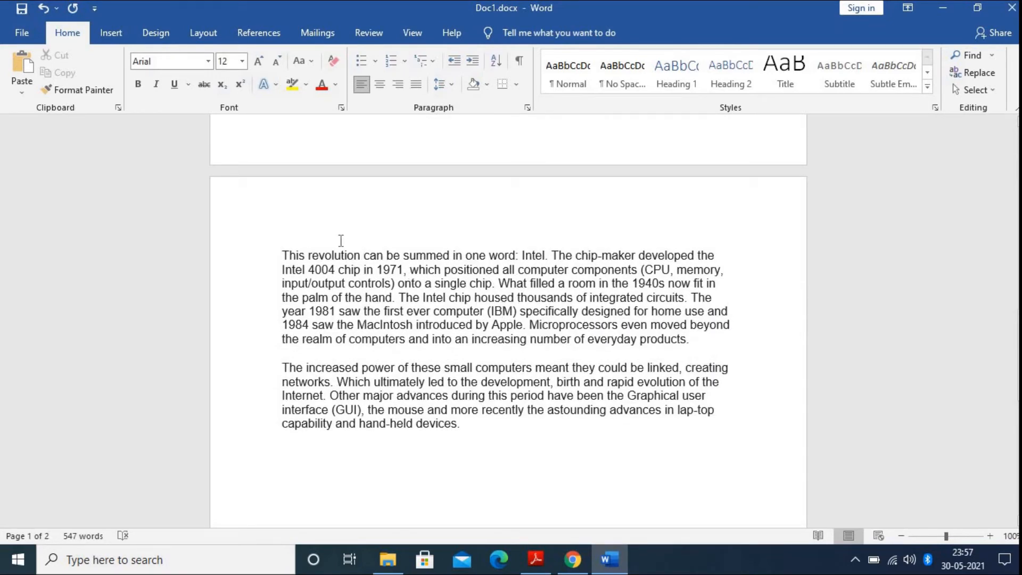
pyautogui.click(114, 39)
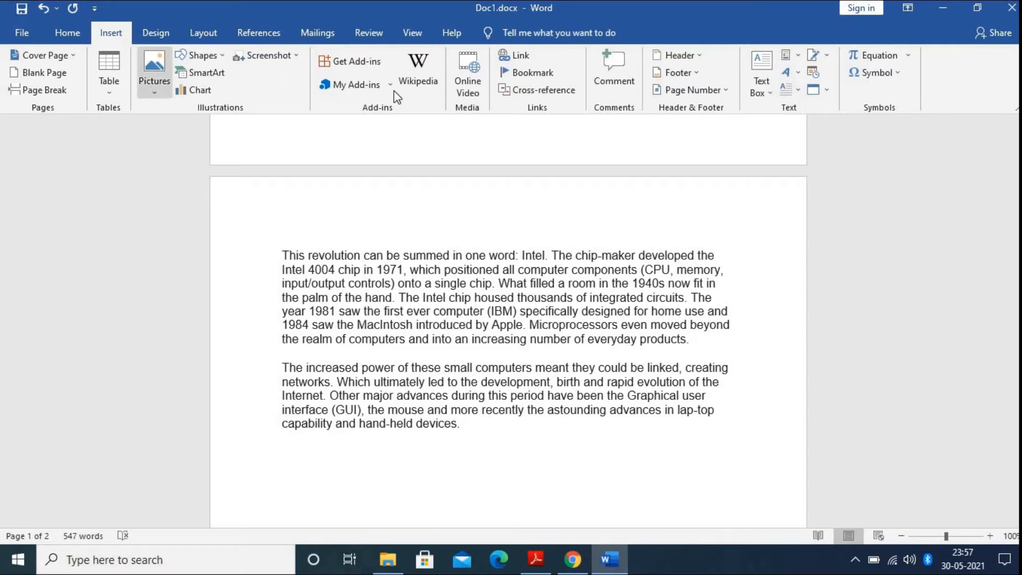
pyautogui.click(725, 91)
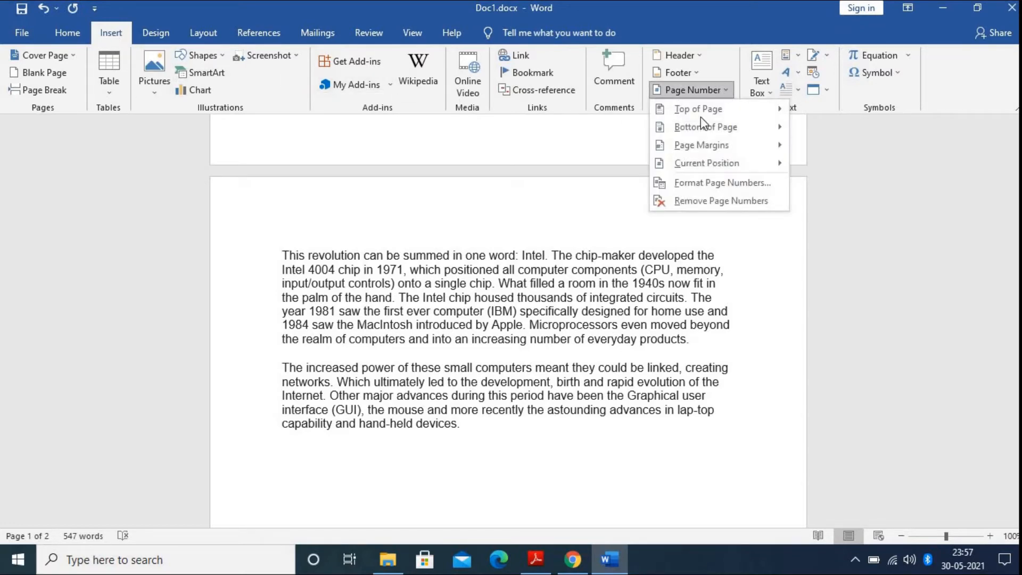
pyautogui.press('Escape')
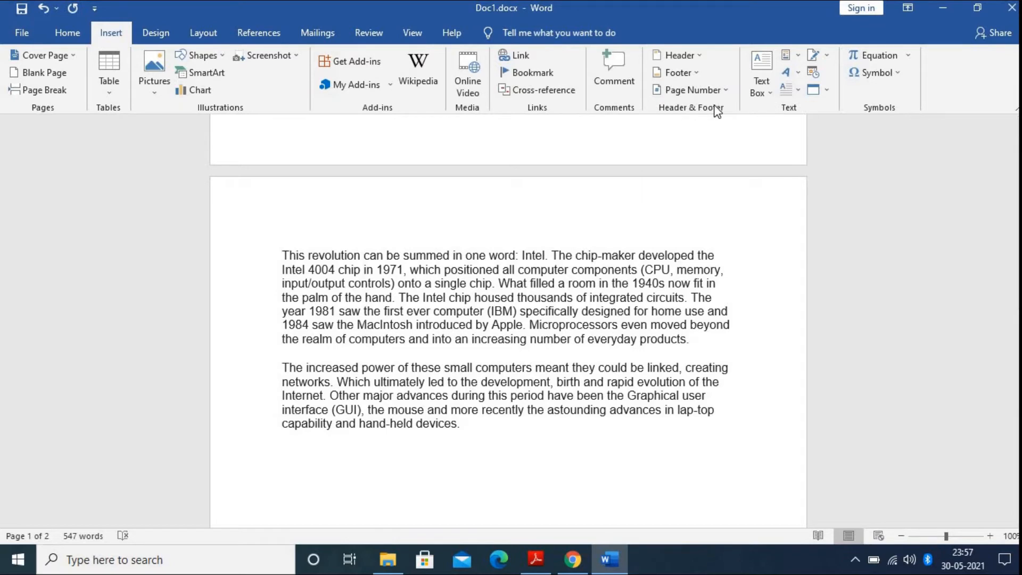
pyautogui.click(723, 94)
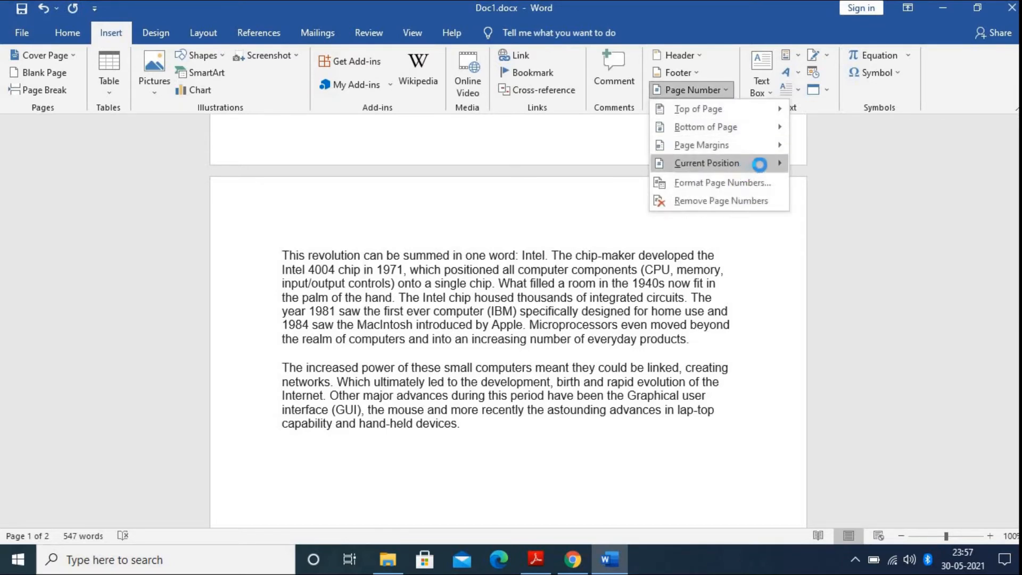
pyautogui.moveTo(760, 166)
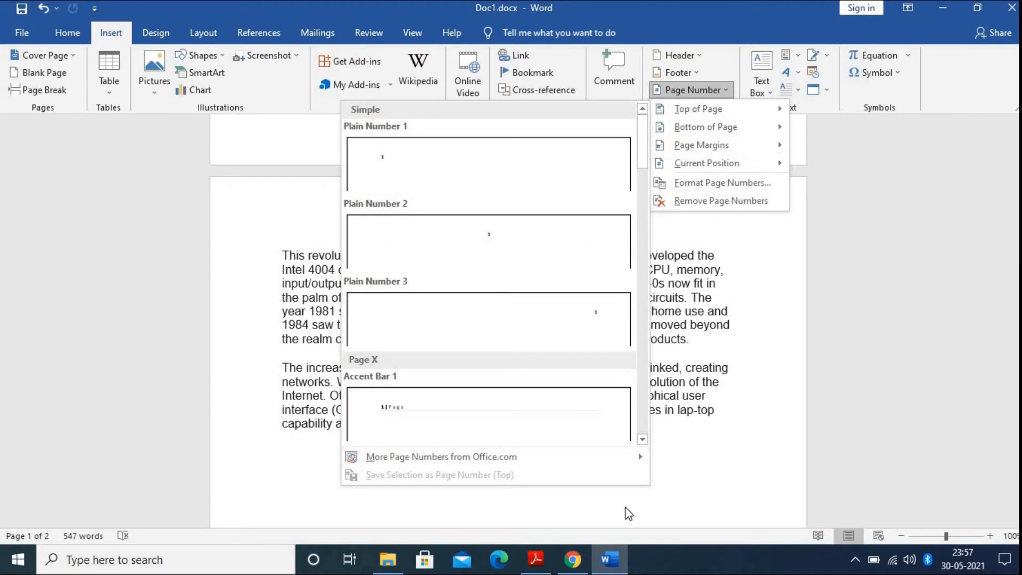
# - Switch to the Adobe Reader PDF and highlight the "insert page number at the left bottom of the page" instruction
pyautogui.click(524, 568)
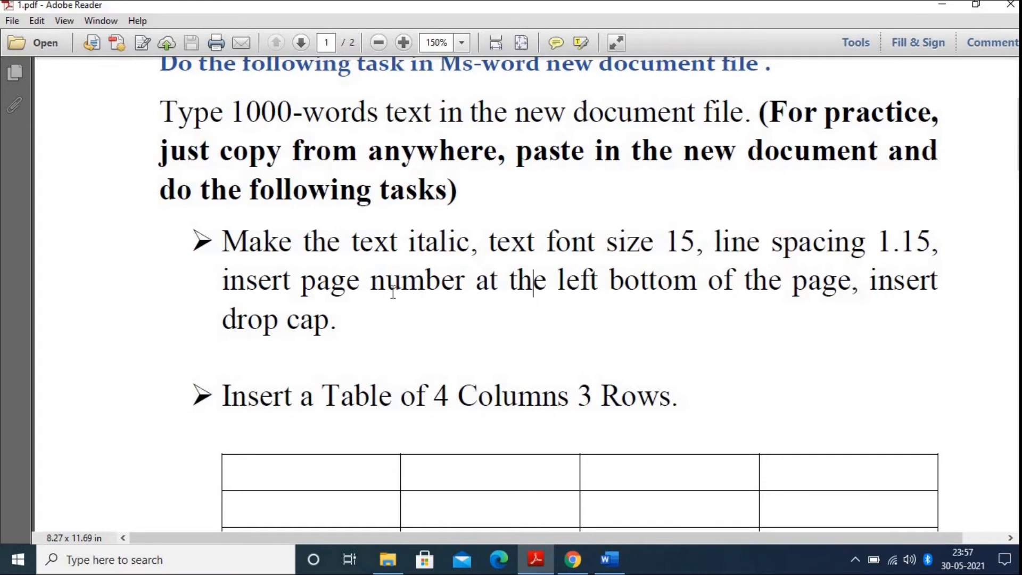
pyautogui.moveTo(223, 285); pyautogui.dragTo(844, 296)
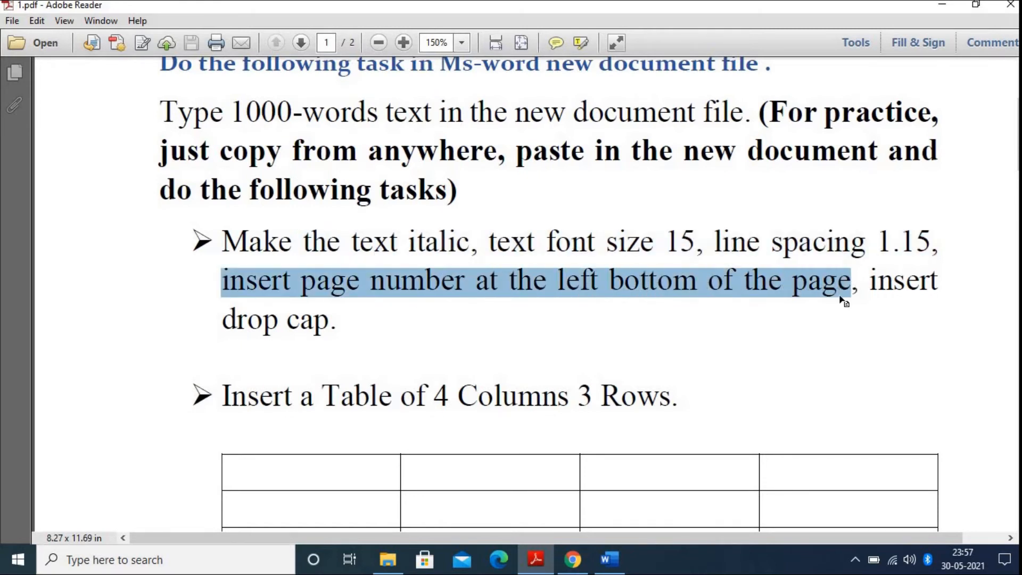
# - Back in Word, insert an Accent Bar 1 page number at the bottom of the page and leave footer editing
pyautogui.click(604, 568)
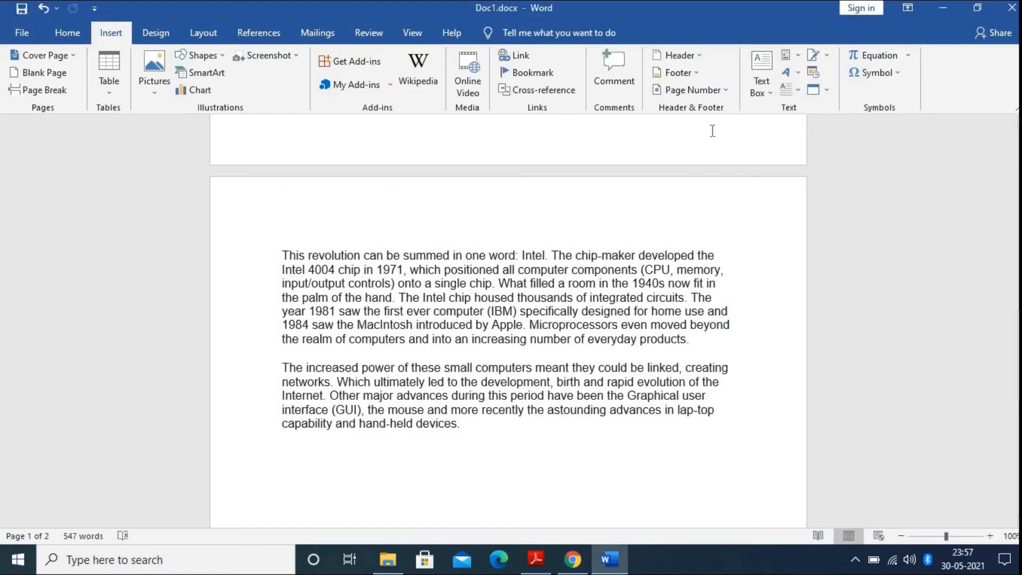
pyautogui.click(719, 94)
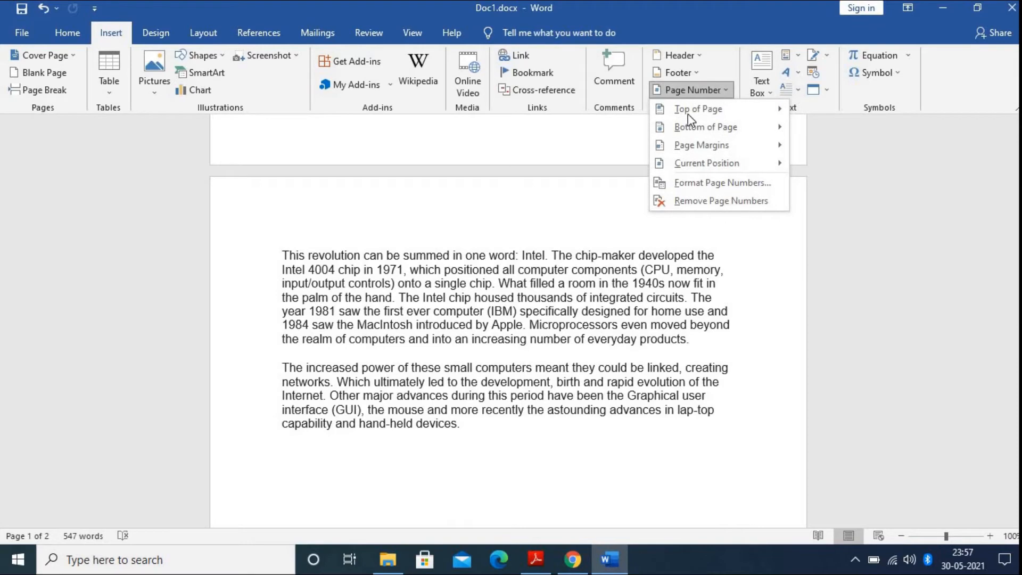
pyautogui.moveTo(698, 128)
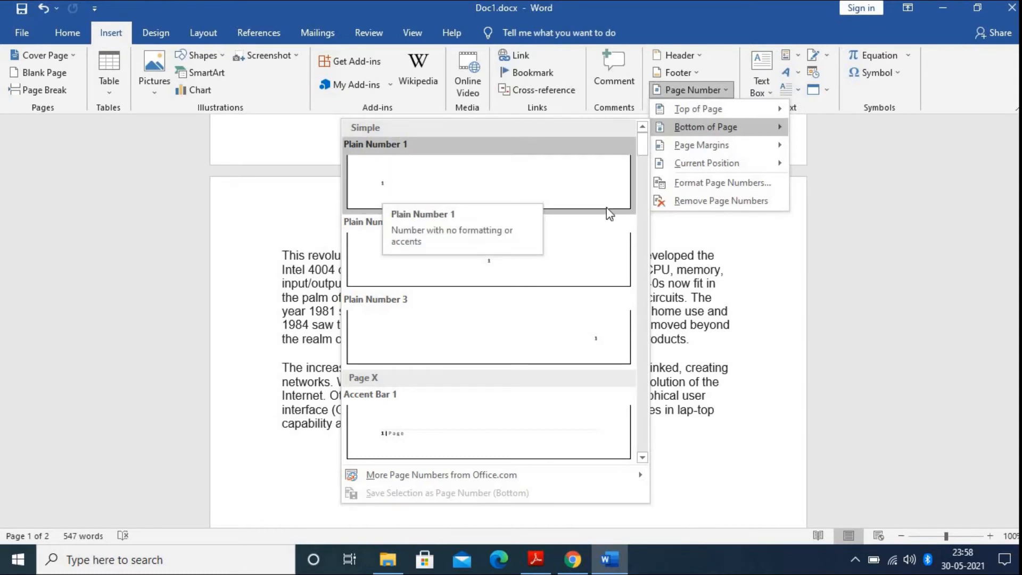
pyautogui.click(382, 428)
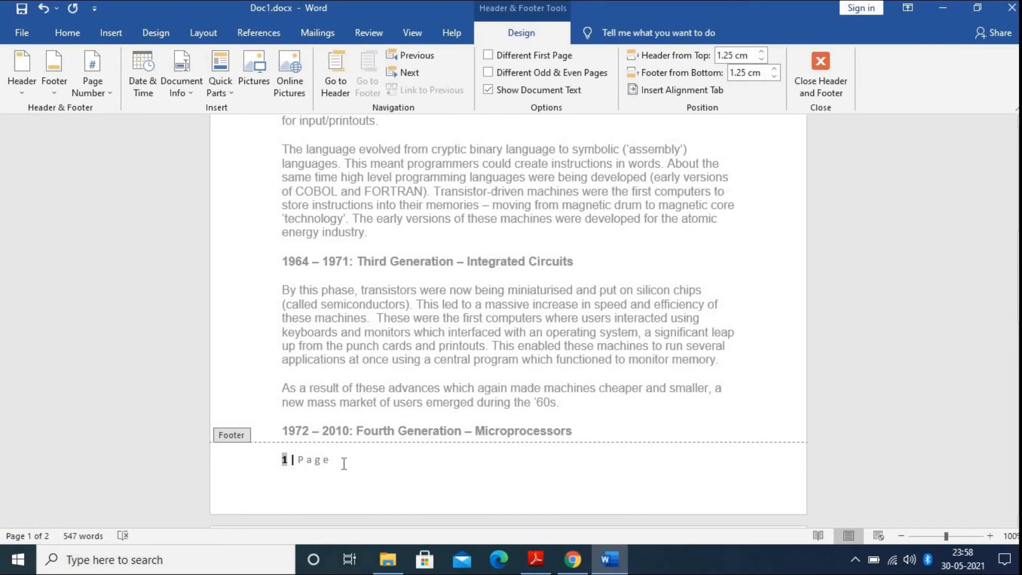
pyautogui.scroll(1, 404, 294)
pyautogui.doubleClick(404, 293)
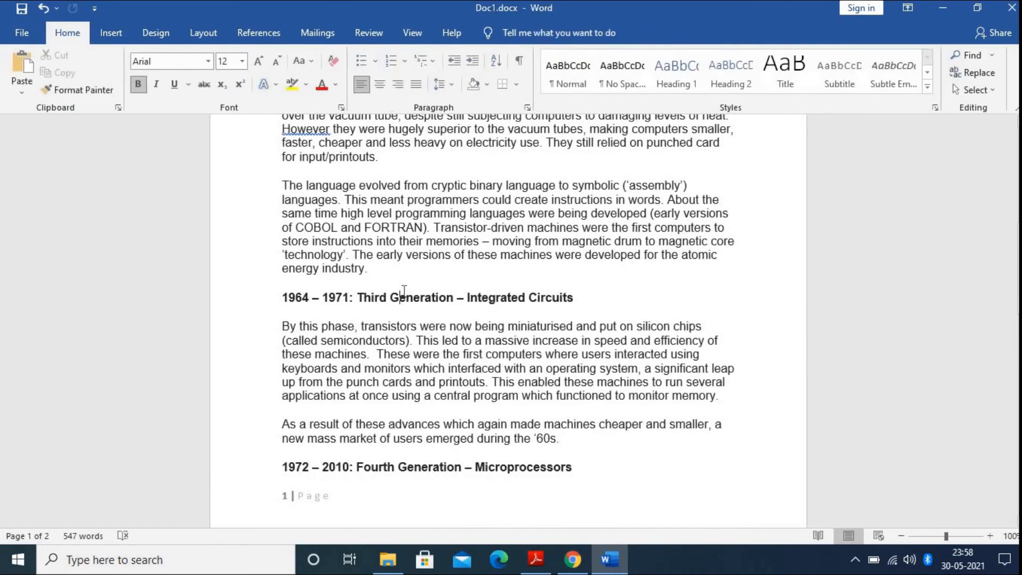
# - Add blank lines after the last paragraph until the document runs onto a third page, and save the document
pyautogui.scroll(-6, 389, 301)
pyautogui.scroll(-8, 374, 307)
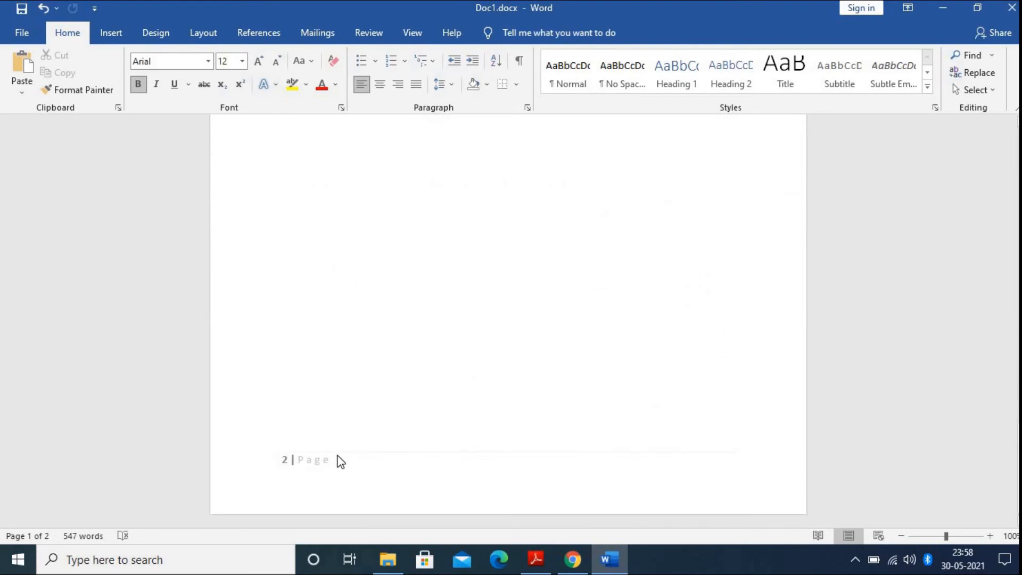
pyautogui.scroll(10, 348, 409)
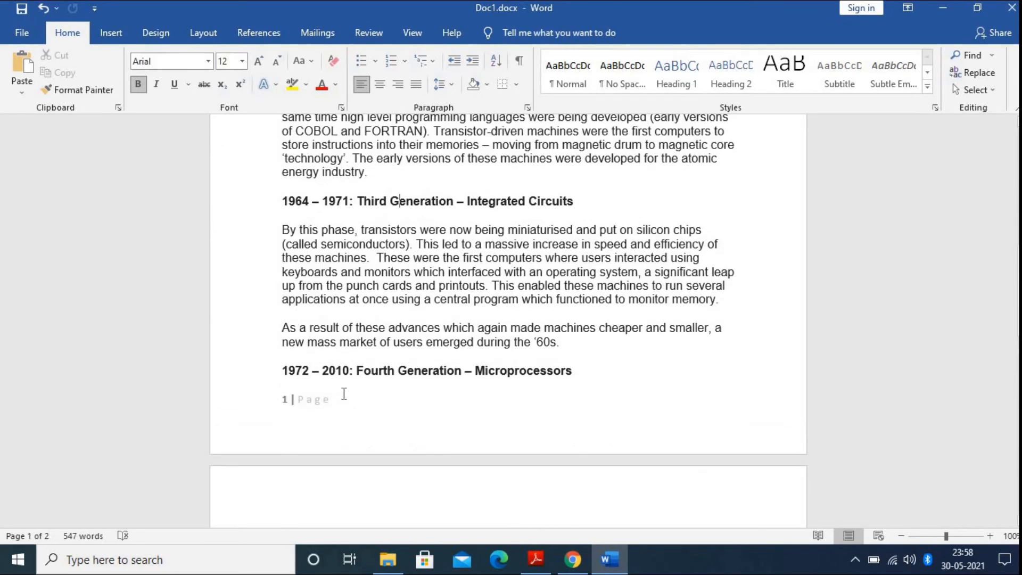
pyautogui.scroll(-6, 346, 393)
pyautogui.click(517, 240)
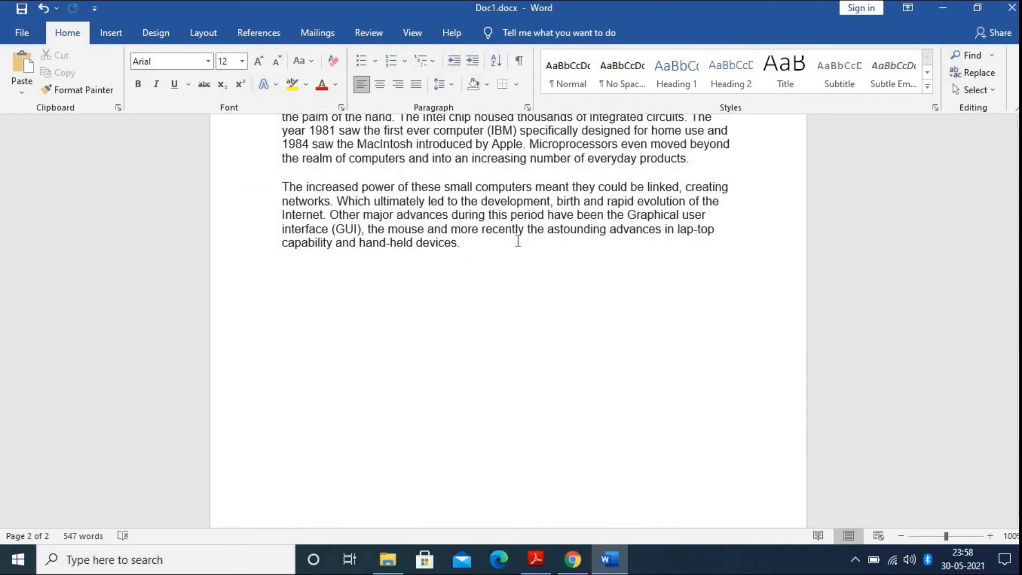
pyautogui.press('Return')
pyautogui.press('Return')
pyautogui.press('Return')
pyautogui.press('Return')
pyautogui.press('Return')
pyautogui.press('Return')
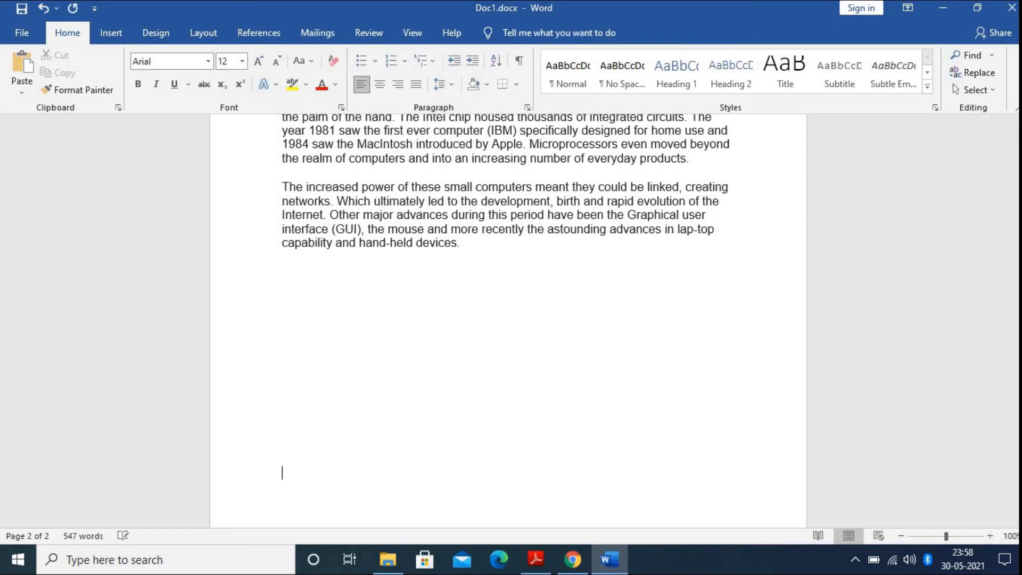
pyautogui.press('Return')
pyautogui.press('Return')
pyautogui.press('Return')
pyautogui.press('Return')
pyautogui.press('Return')
pyautogui.press('Return')
pyautogui.press('Return')
pyautogui.press('Return')
pyautogui.press('Return')
pyautogui.press('Return')
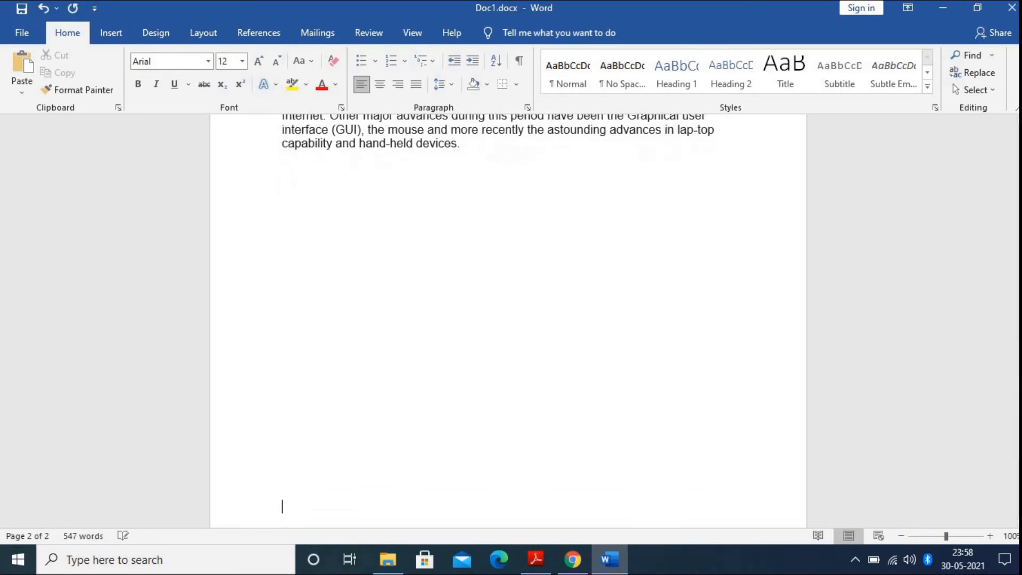
pyautogui.press('Return')
pyautogui.press('Return')
pyautogui.press('Return')
pyautogui.press('Return')
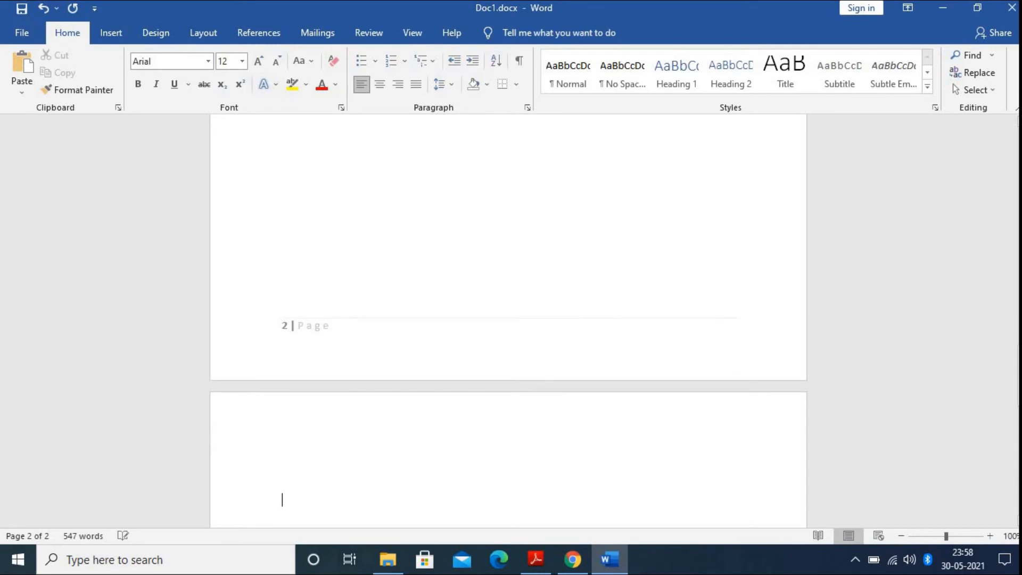
pyautogui.scroll(-5, 404, 257)
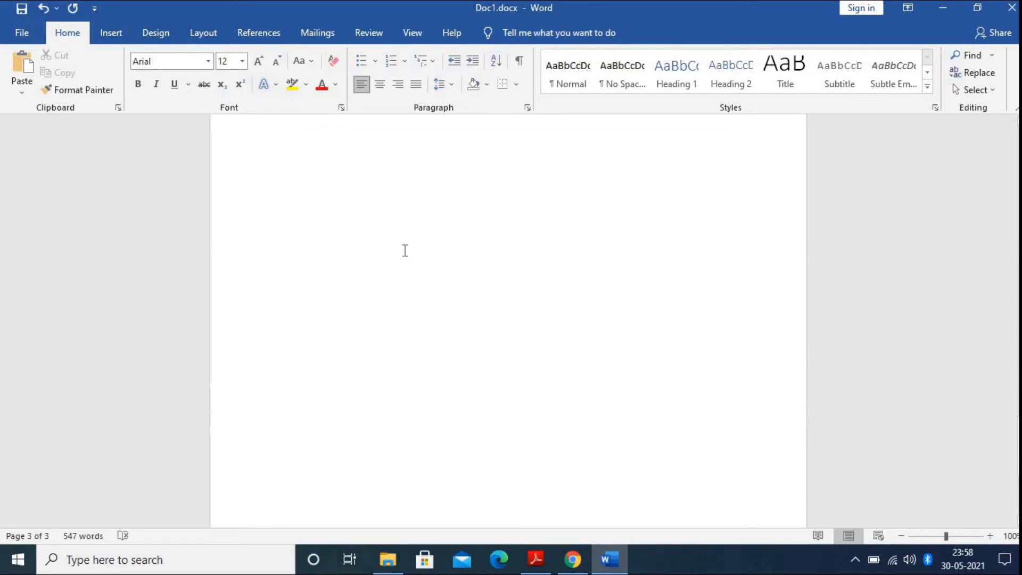
pyautogui.click(21, 9)
# - Look back through the document's pages, then switch to the Adobe Reader PDF and highlight the "insert drop cap." instruction
pyautogui.scroll(3, 514, 329)
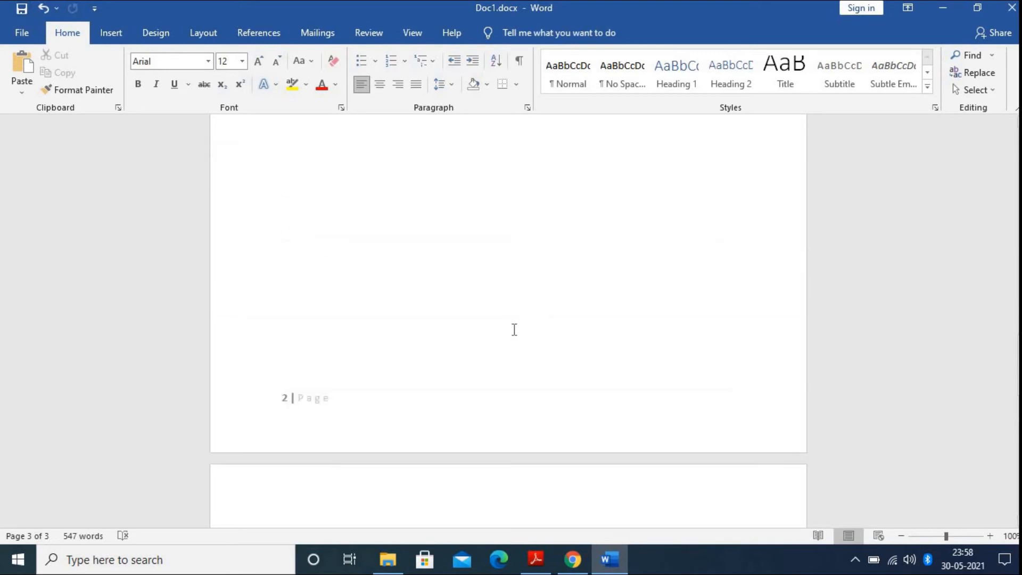
pyautogui.scroll(10, 514, 329)
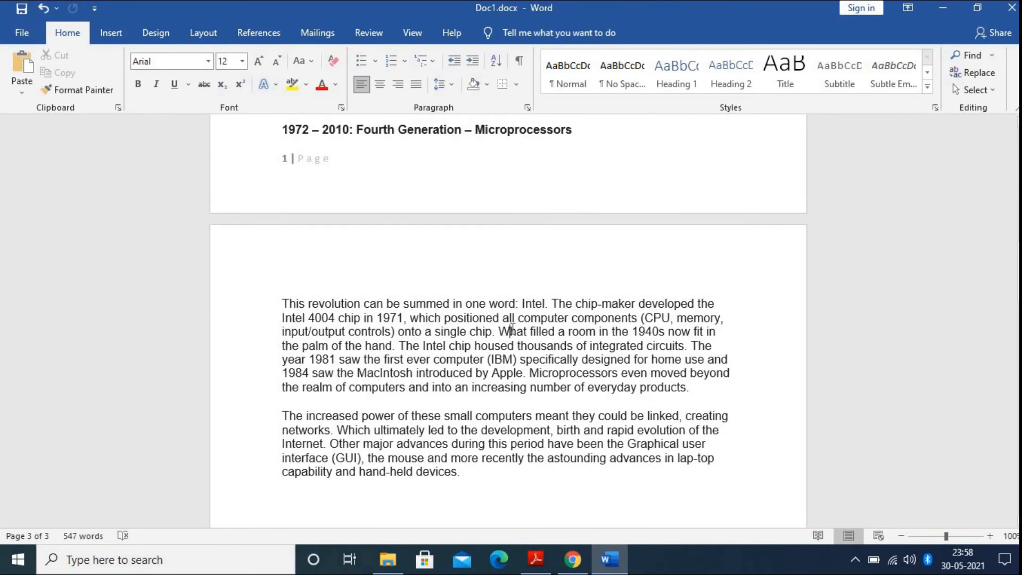
pyautogui.doubleClick(511, 329)
pyautogui.click(486, 341)
pyautogui.scroll(3, 485, 341)
pyautogui.scroll(10, 484, 341)
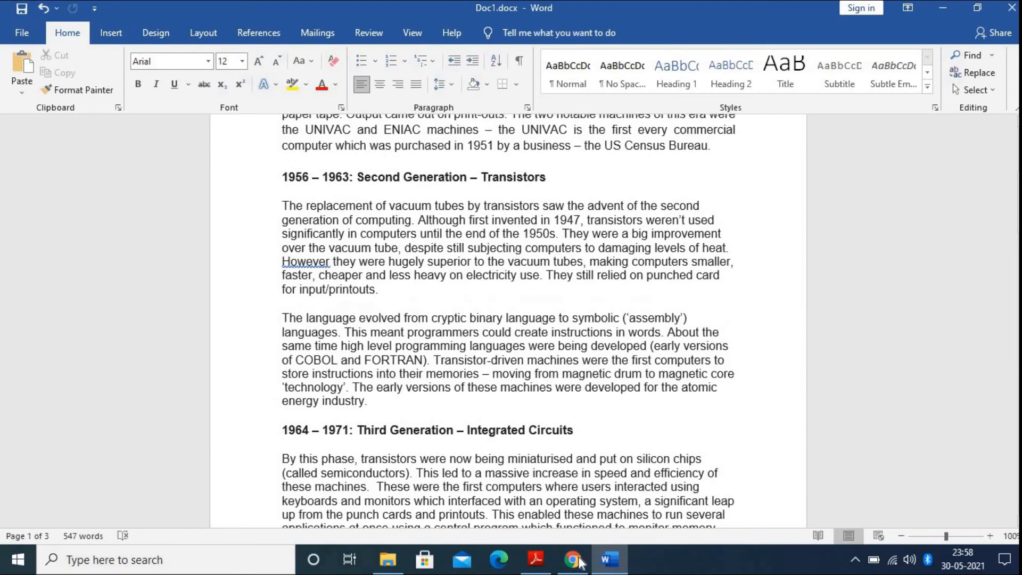
pyautogui.click(535, 559)
pyautogui.click(852, 282)
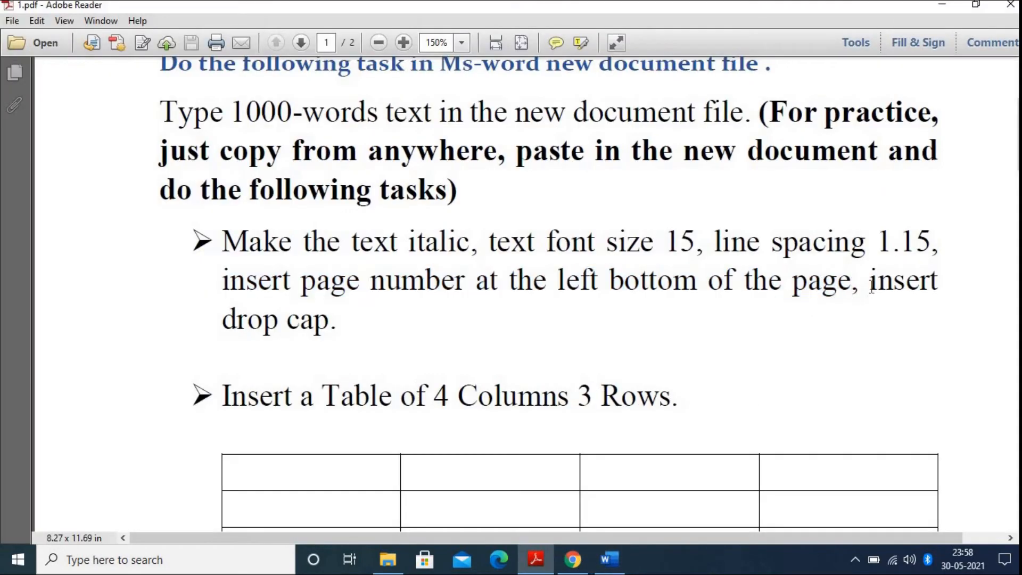
pyautogui.moveTo(870, 281); pyautogui.dragTo(331, 338)
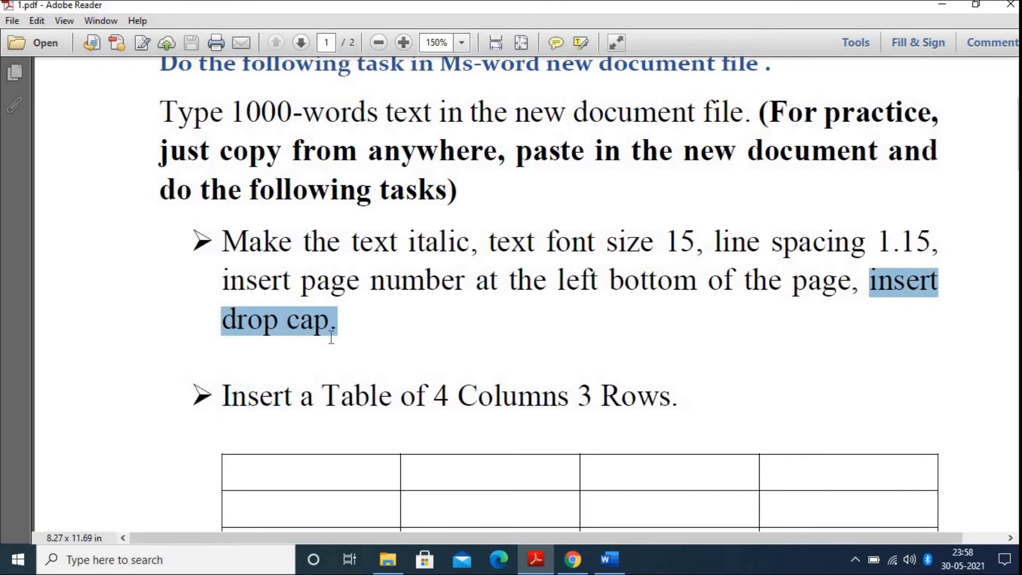
# - Back in Word, apply a Dropped drop cap to the initial T of the "These early computers" paragraph
pyautogui.click(608, 569)
pyautogui.scroll(8, 532, 394)
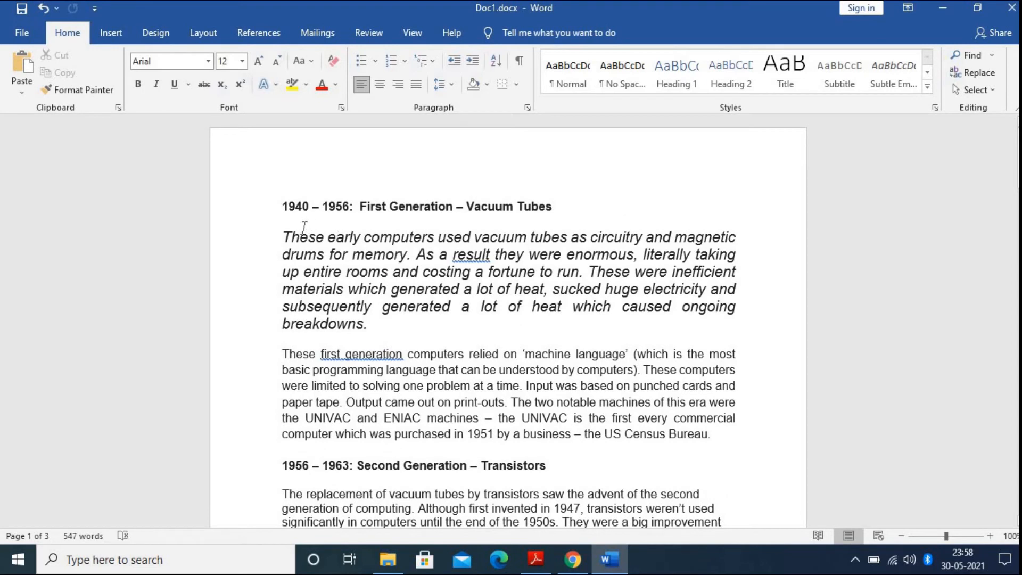
pyautogui.moveTo(293, 235); pyautogui.dragTo(281, 236)
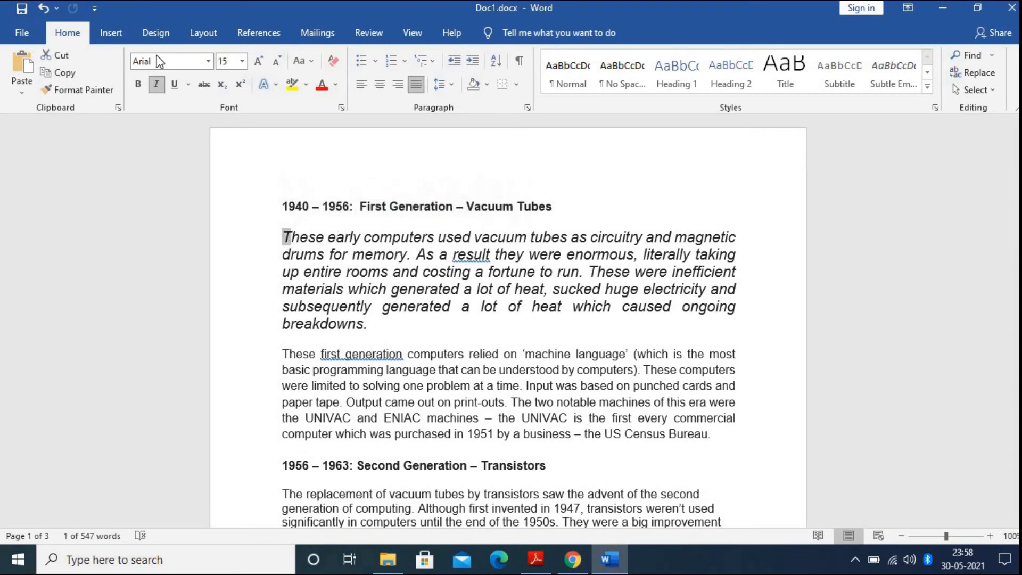
pyautogui.click(123, 41)
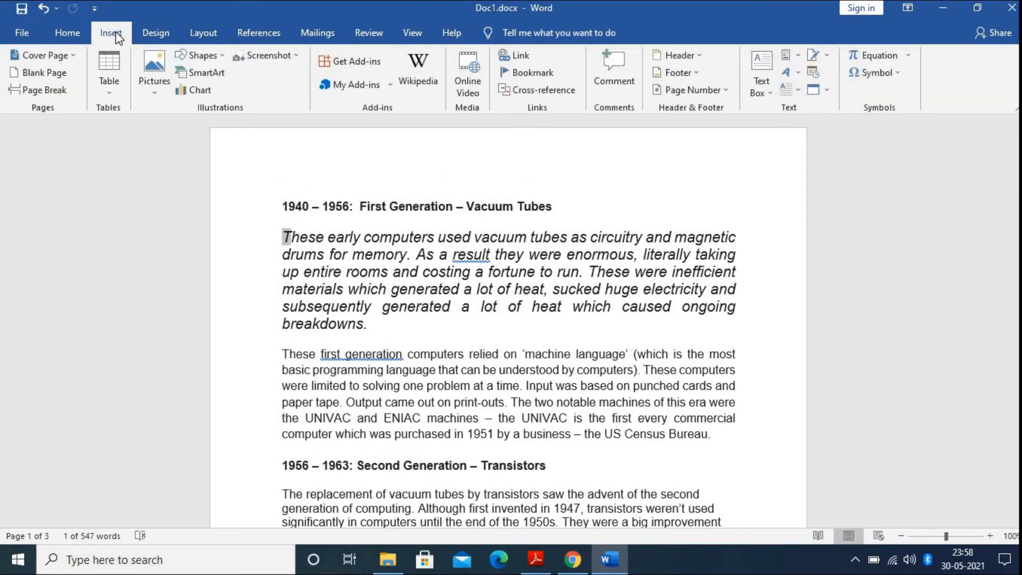
pyautogui.click(798, 90)
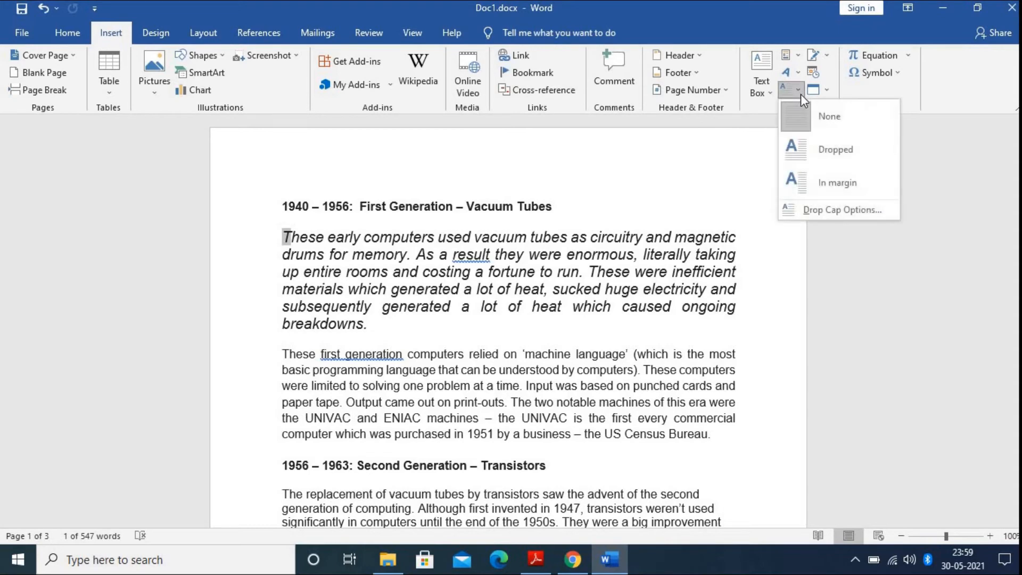
pyautogui.click(823, 150)
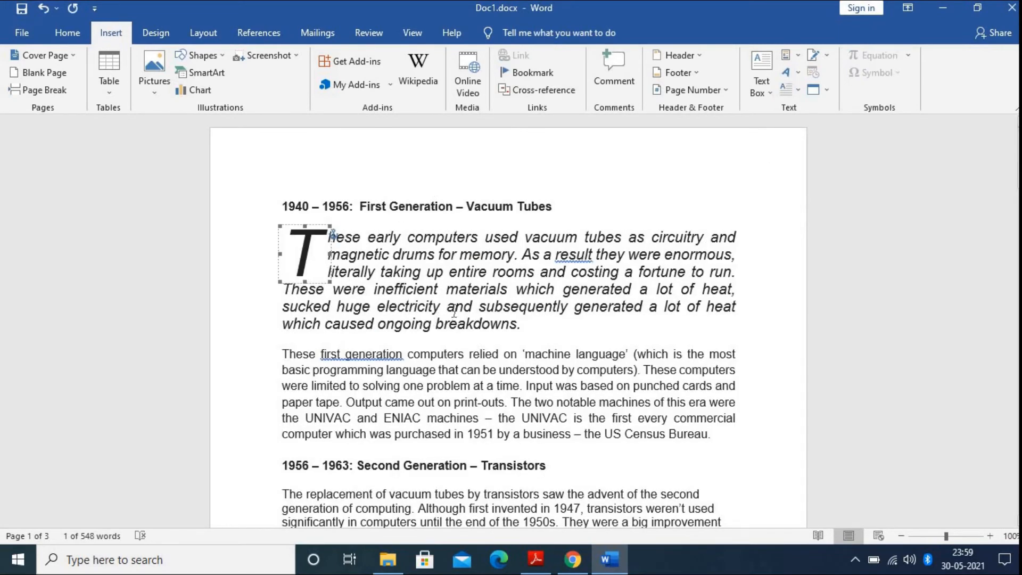
# - Switch to the Adobe Reader PDF and highlight the words "drop cap" in the first task
pyautogui.click(536, 558)
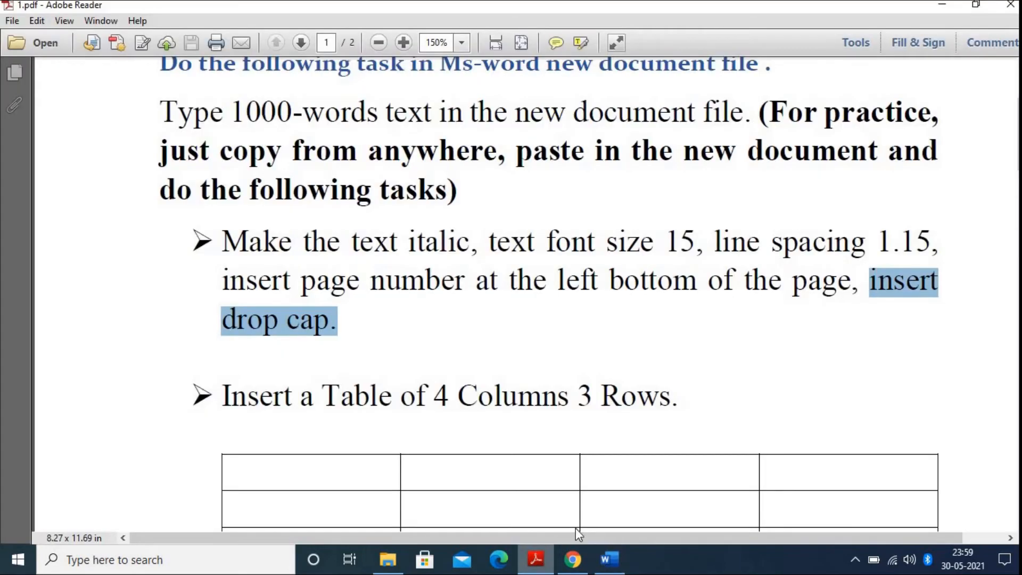
pyautogui.click(288, 333)
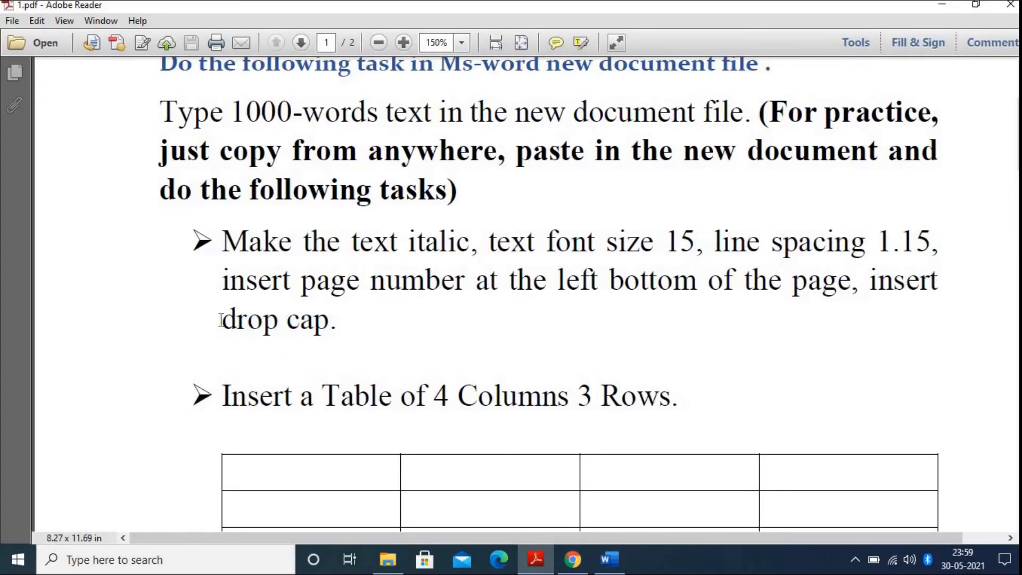
pyautogui.moveTo(222, 319); pyautogui.dragTo(330, 322)
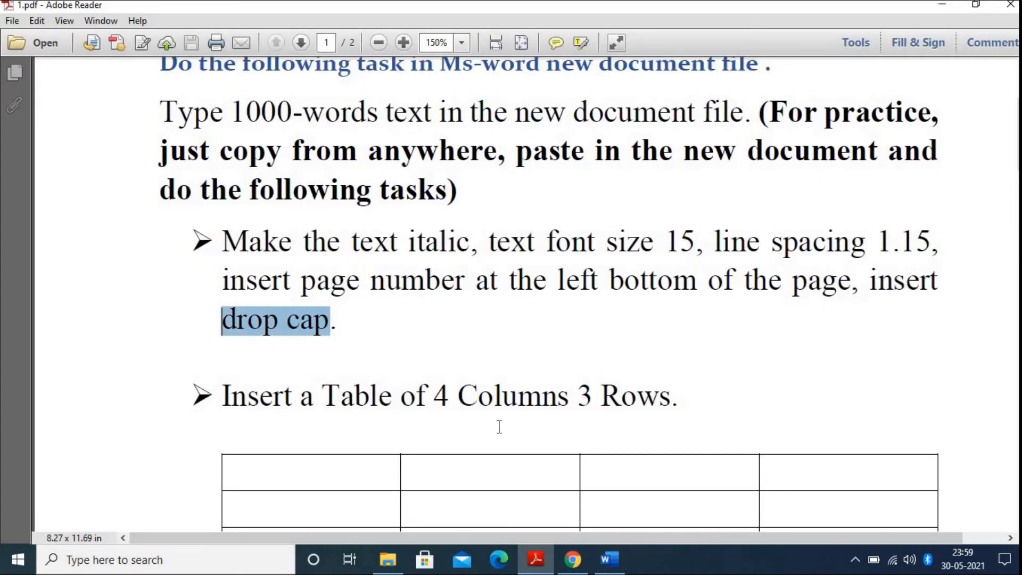
# - Return to Word, select the dropped T and clear the selection, and save the document
pyautogui.click(536, 559)
pyautogui.click(286, 234)
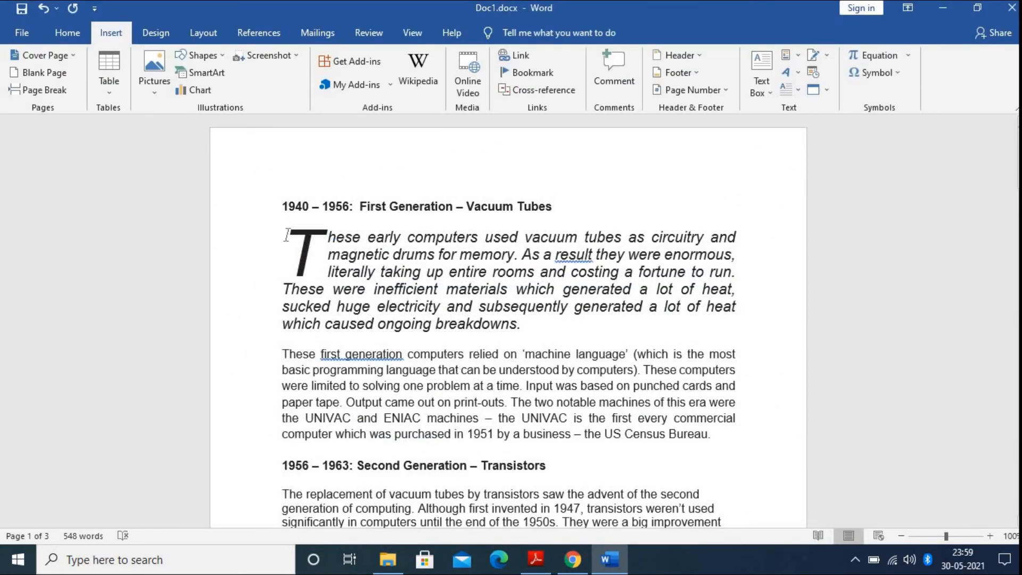
pyautogui.click(326, 242)
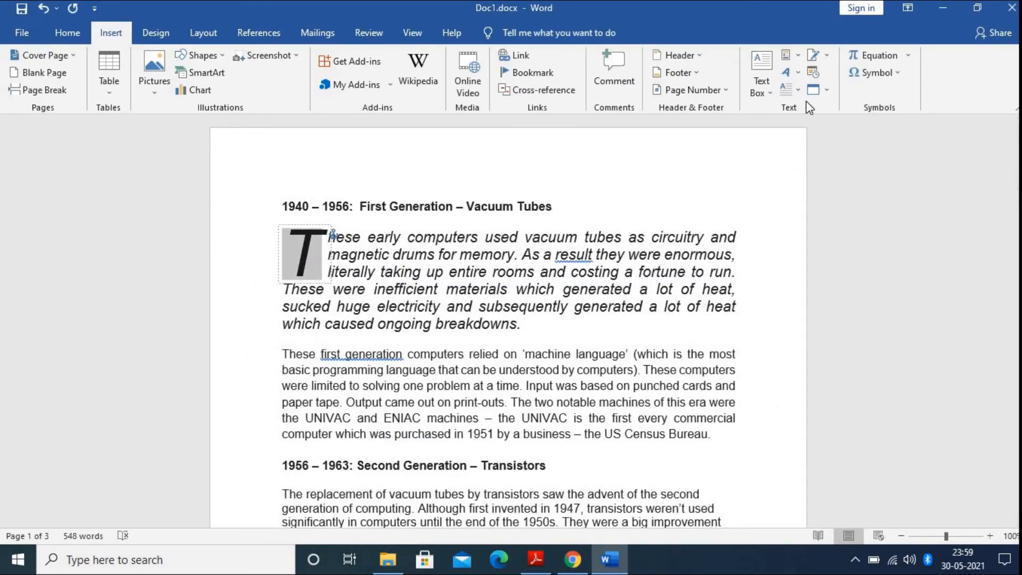
pyautogui.click(512, 322)
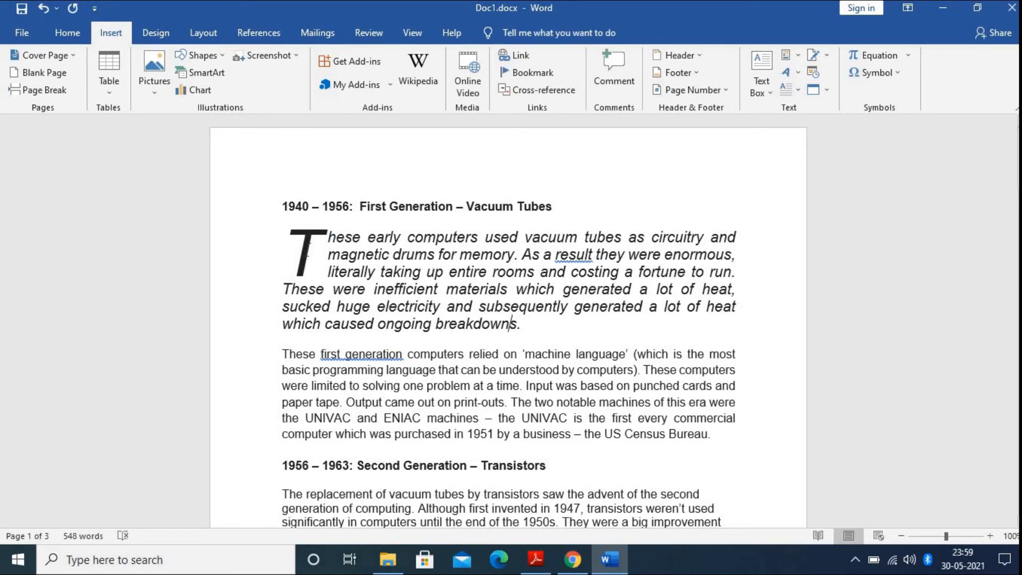
pyautogui.click(23, 10)
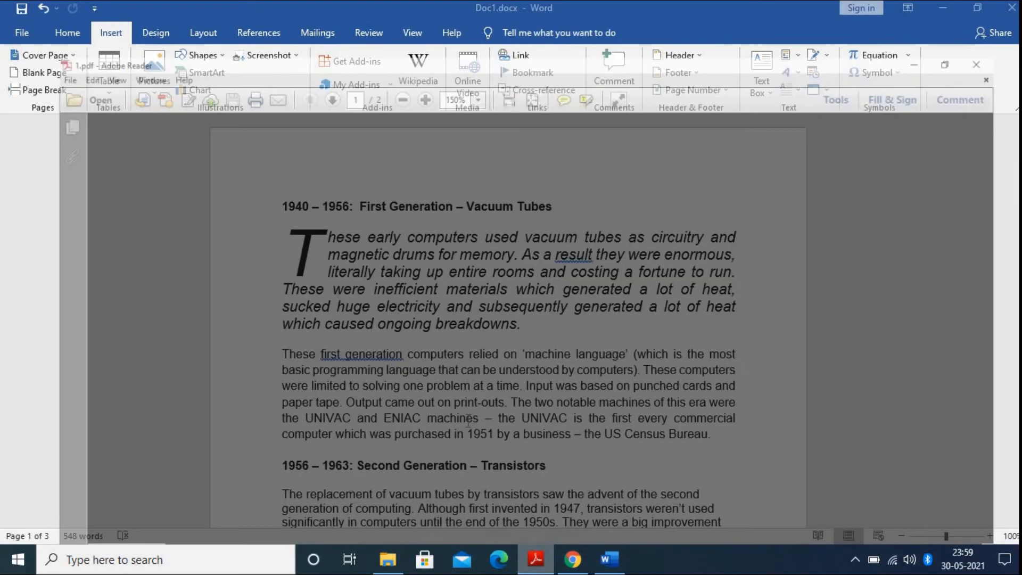
# - Switch to the Adobe Reader PDF and read the table instruction together with its sample table
pyautogui.click(536, 559)
pyautogui.scroll(-1, 371, 312)
pyautogui.click(323, 334)
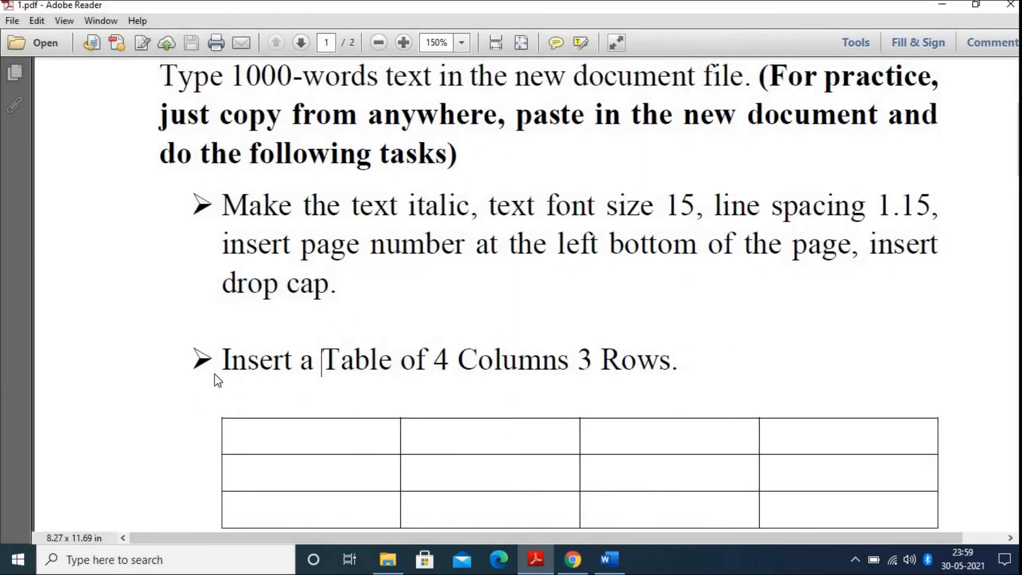
pyautogui.scroll(-2, 215, 376)
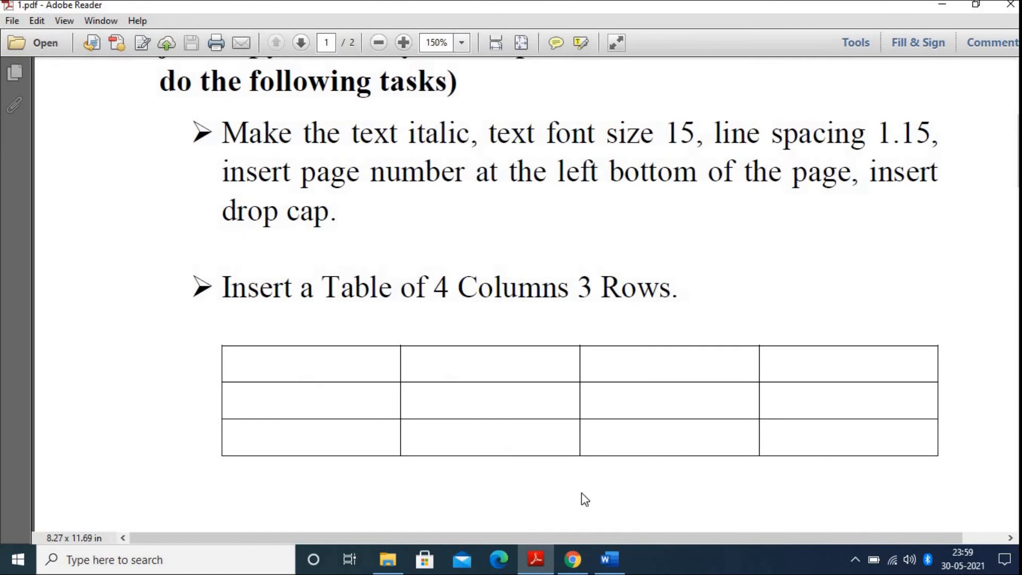
# - Back in Word, add two line breaks after the final paragraph and insert a table with 4 columns and 3 rows
pyautogui.click(610, 563)
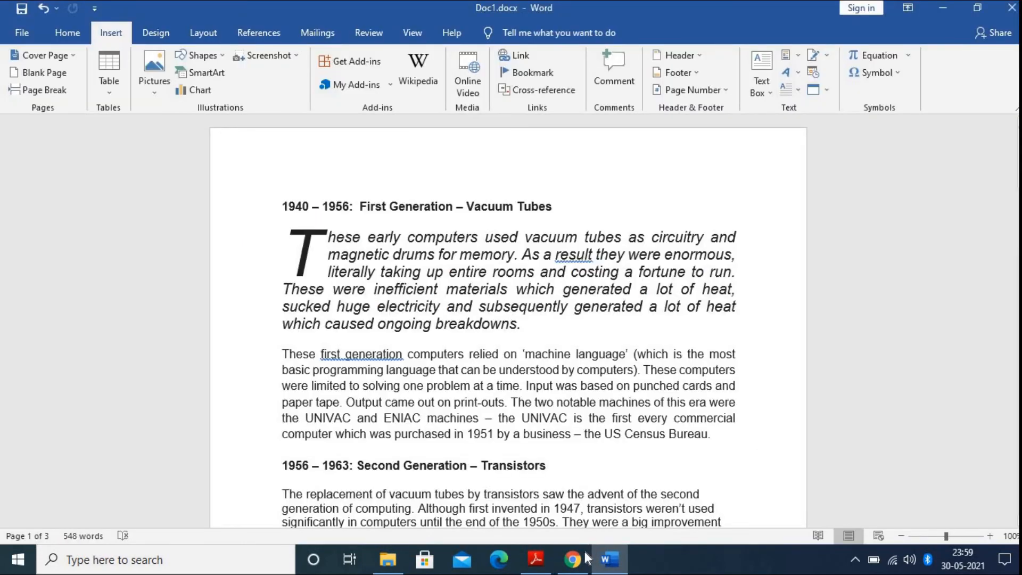
pyautogui.moveTo(591, 556)
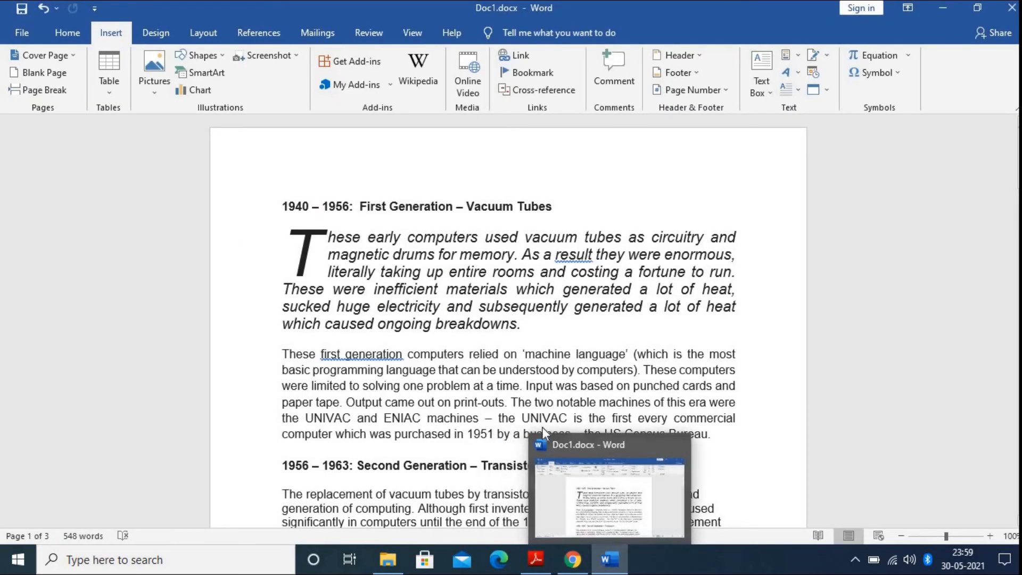
pyautogui.scroll(-15, 354, 427)
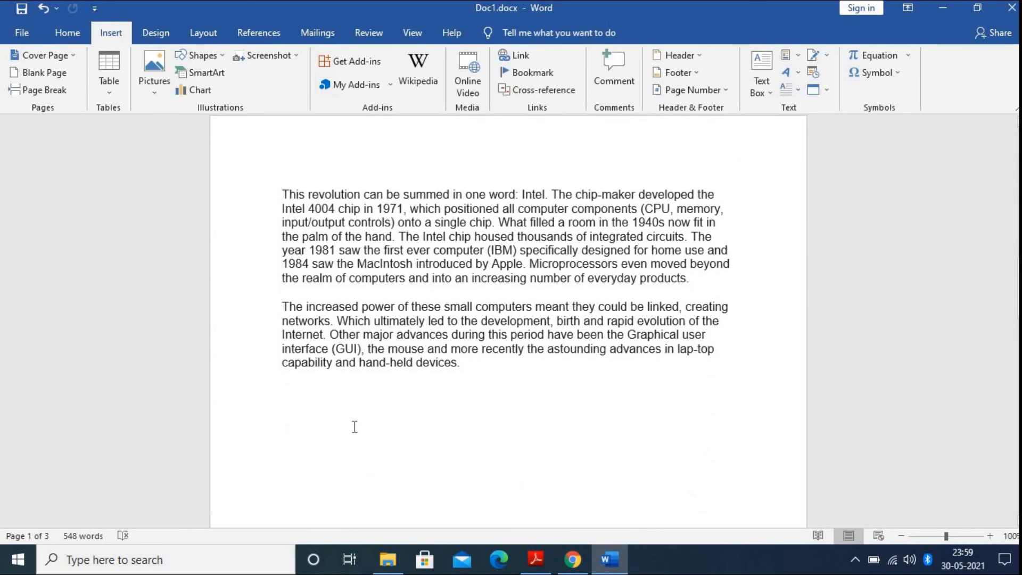
pyautogui.click(509, 366)
pyautogui.press('Return')
pyautogui.press('Return')
pyautogui.click(107, 93)
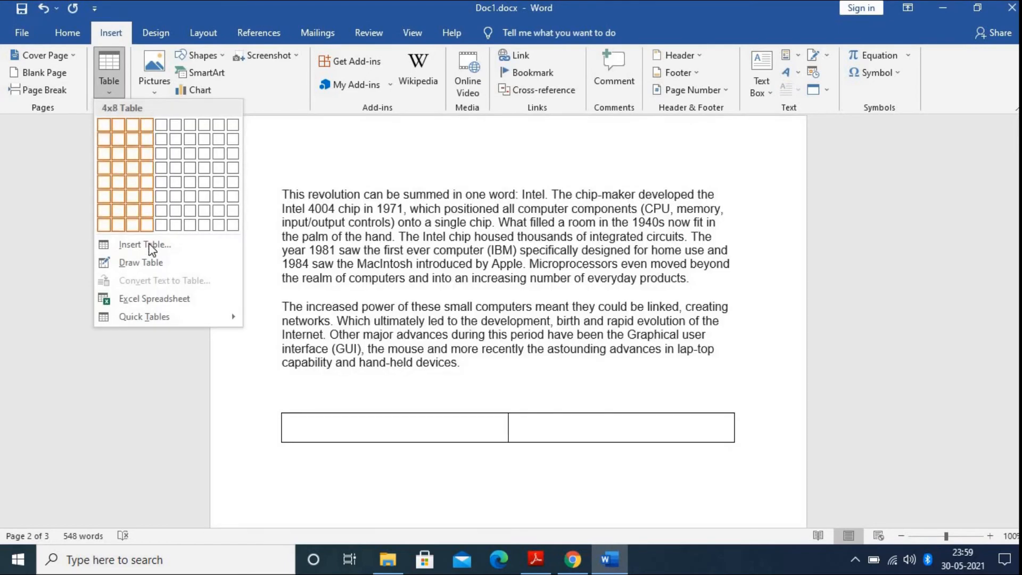
pyautogui.click(149, 244)
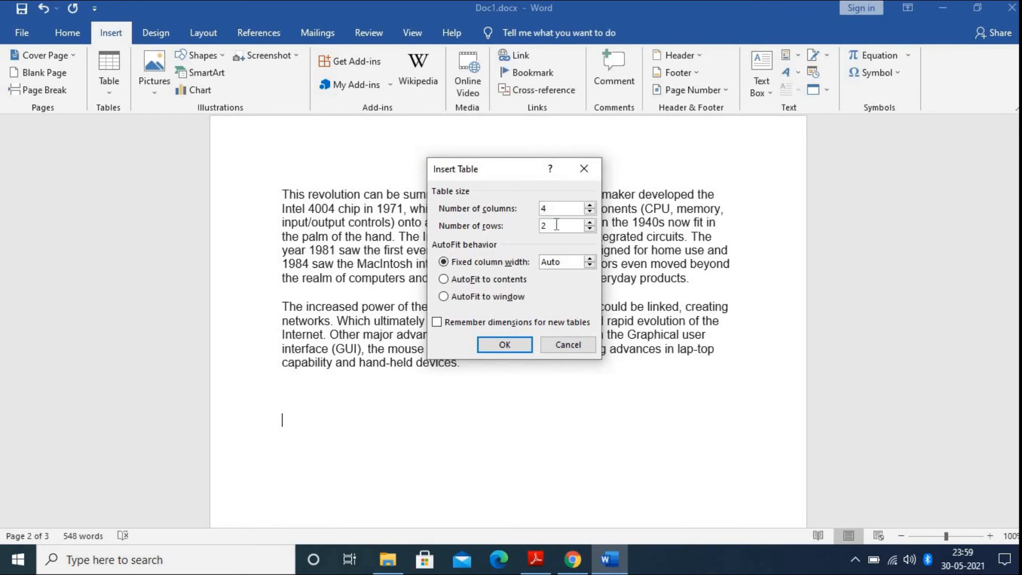
pyautogui.write('3')
pyautogui.press('Return')
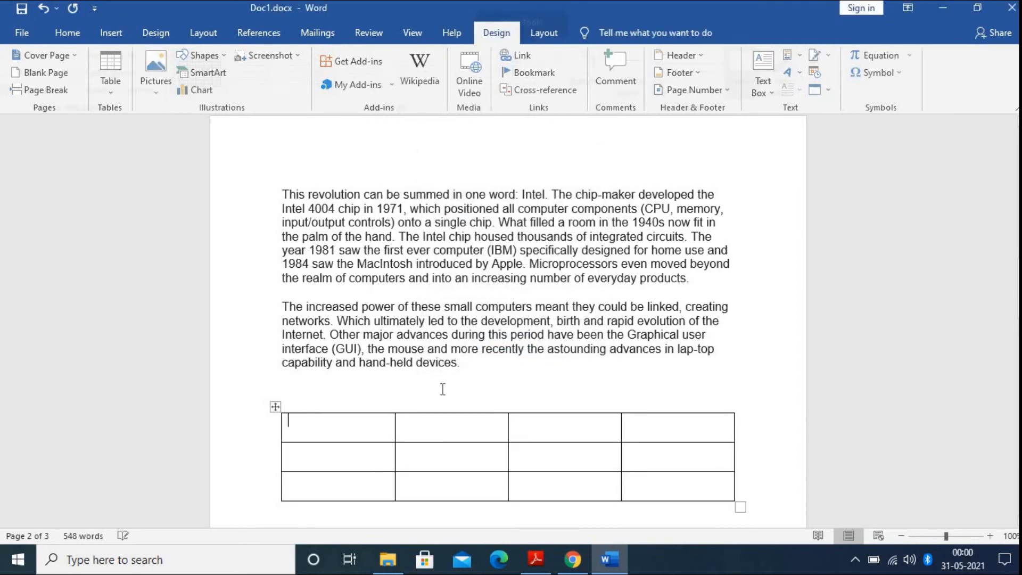
# - Check the table's rows by selecting its first column, clear the selection and switch to the Adobe Reader PDF's table instruction
pyautogui.moveTo(323, 437); pyautogui.dragTo(318, 483)
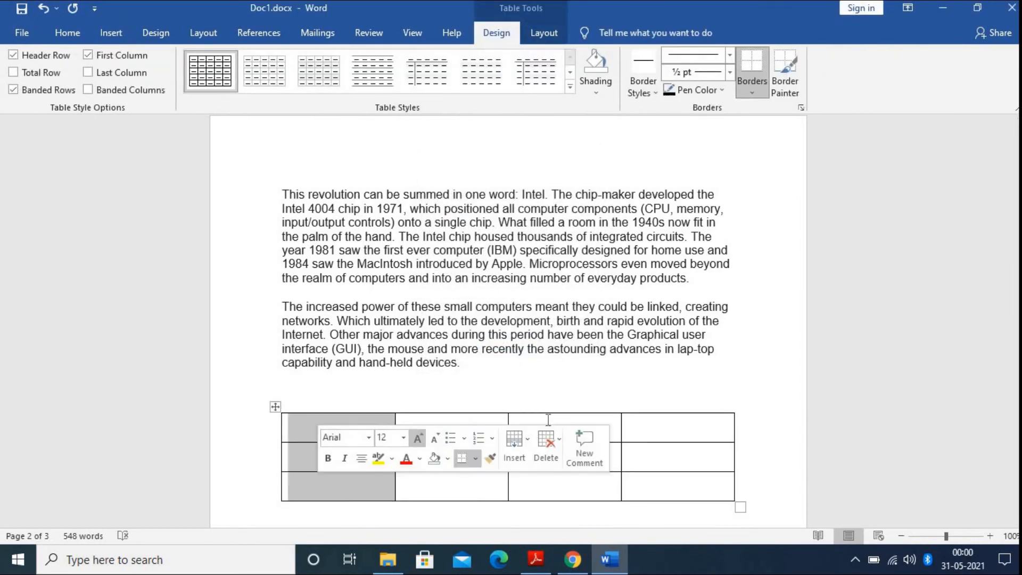
pyautogui.click(340, 422)
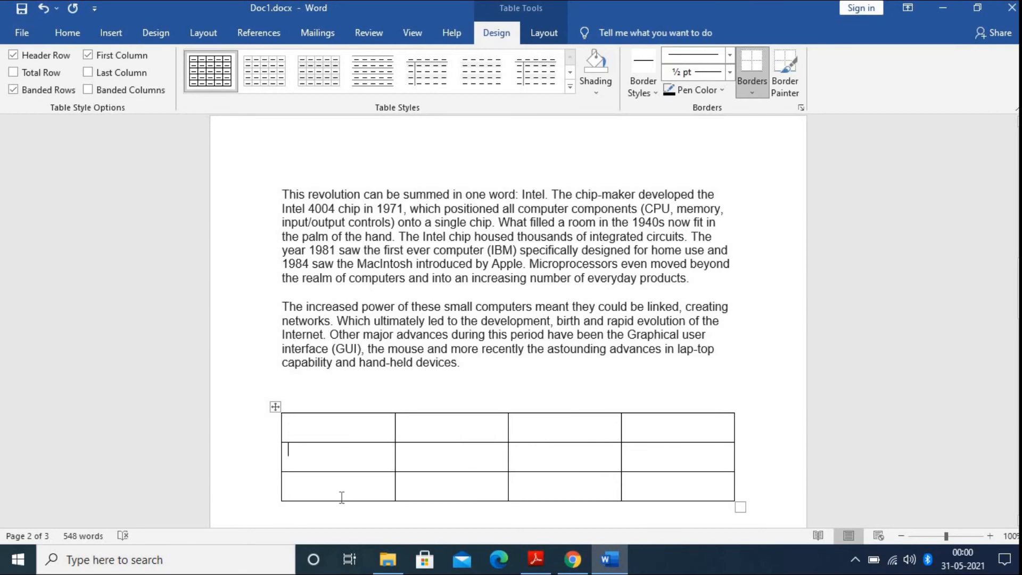
pyautogui.click(536, 559)
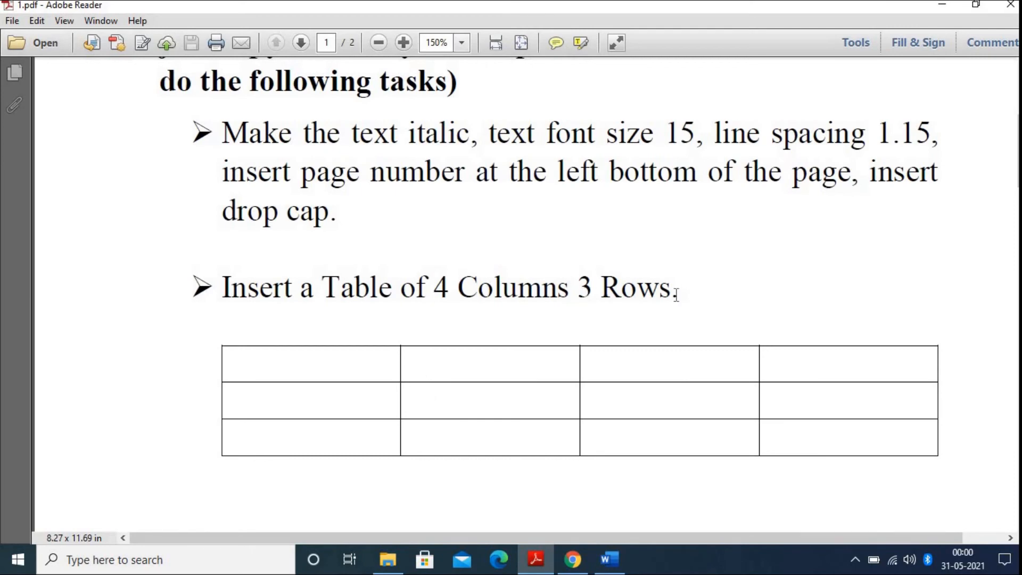
# - Return to Word and check the inserted table's columns by selecting each one in turn
pyautogui.click(609, 559)
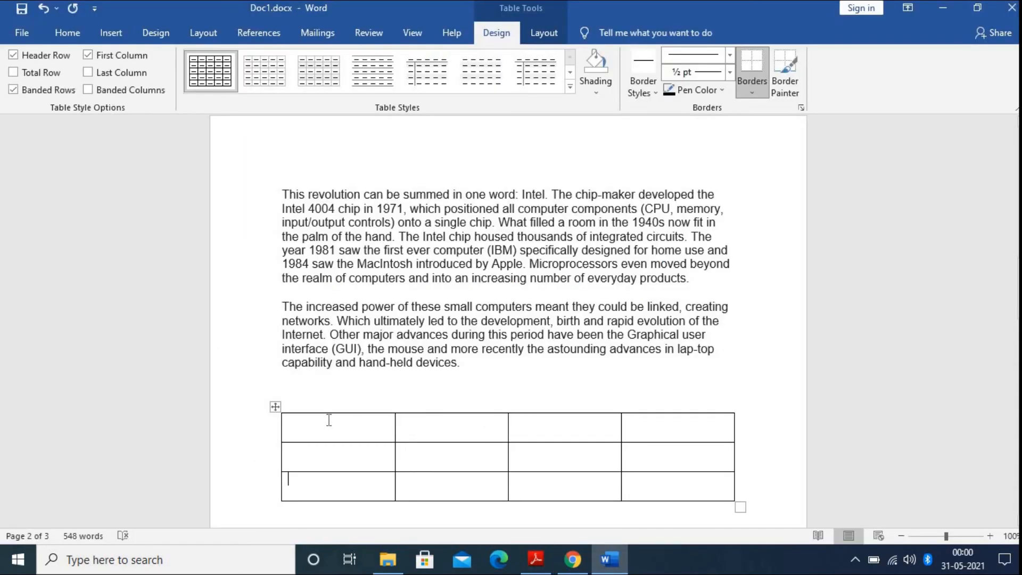
pyautogui.moveTo(329, 420); pyautogui.dragTo(323, 485)
pyautogui.click(476, 417)
pyautogui.moveTo(476, 417); pyautogui.dragTo(463, 488)
pyautogui.moveTo(593, 419); pyautogui.dragTo(585, 485)
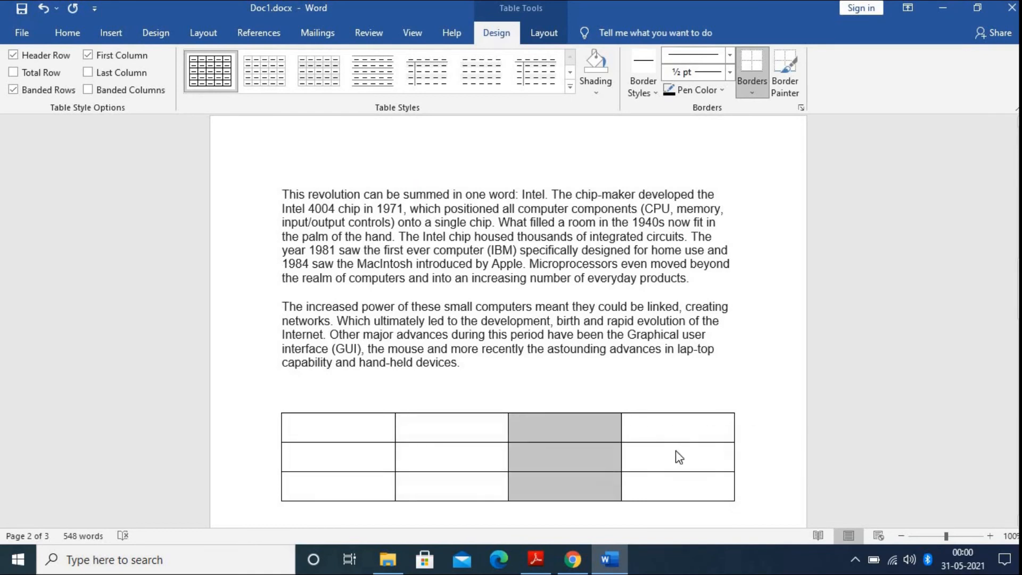
pyautogui.click(697, 412)
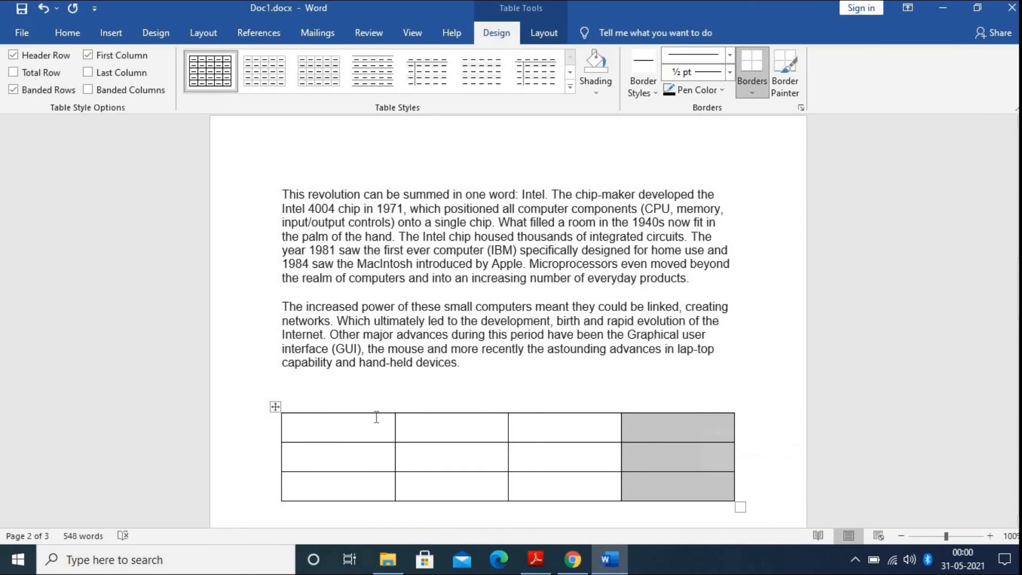
# - Check the table's rows by selecting each one across all columns, and clear the selection
pyautogui.scroll(-3, 363, 416)
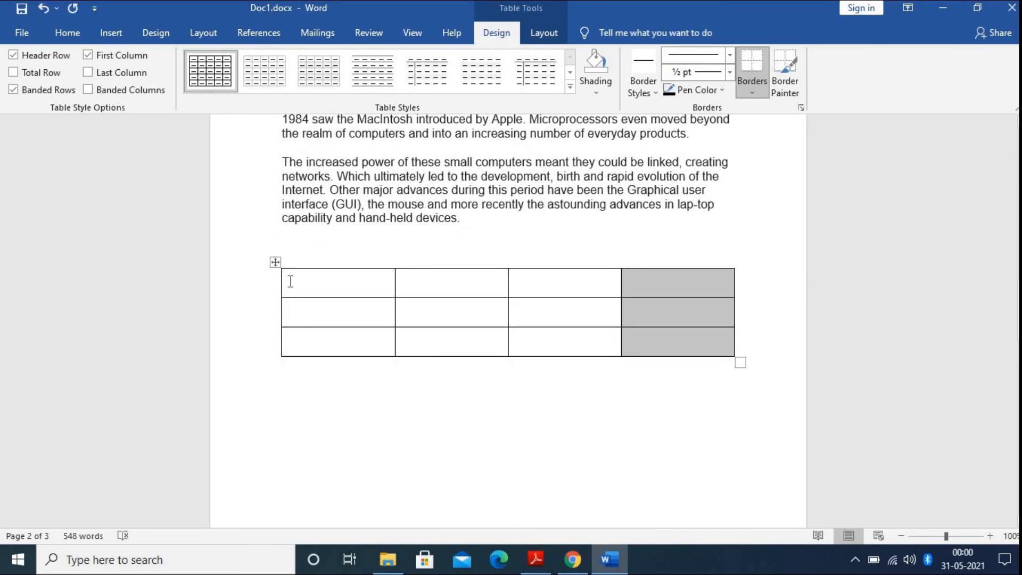
pyautogui.click(289, 280)
pyautogui.doubleClick(290, 280)
pyautogui.click(290, 281)
pyautogui.moveTo(290, 281); pyautogui.dragTo(697, 281)
pyautogui.moveTo(342, 322); pyautogui.dragTo(671, 315)
pyautogui.moveTo(324, 344); pyautogui.dragTo(690, 341)
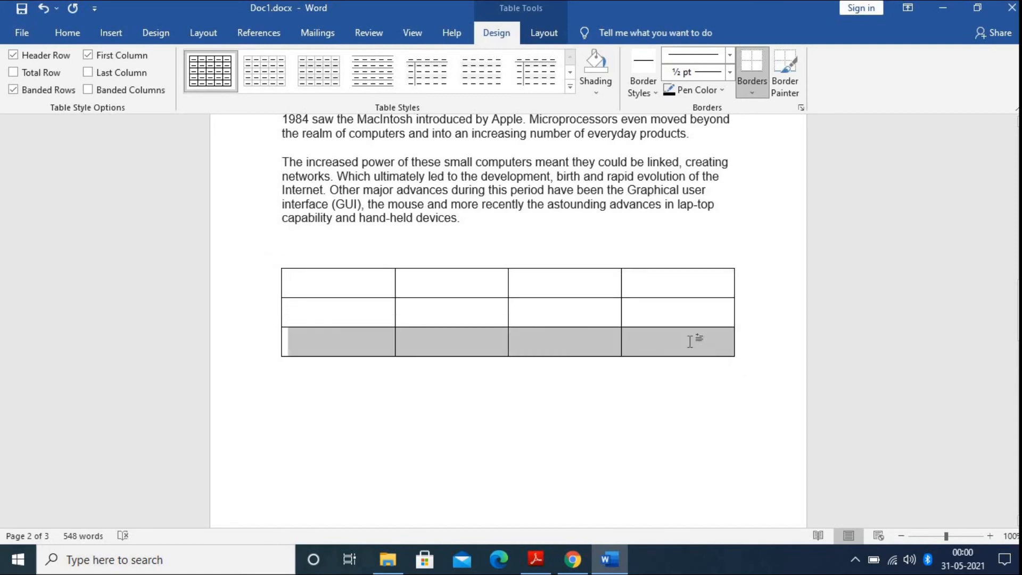
pyautogui.click(346, 285)
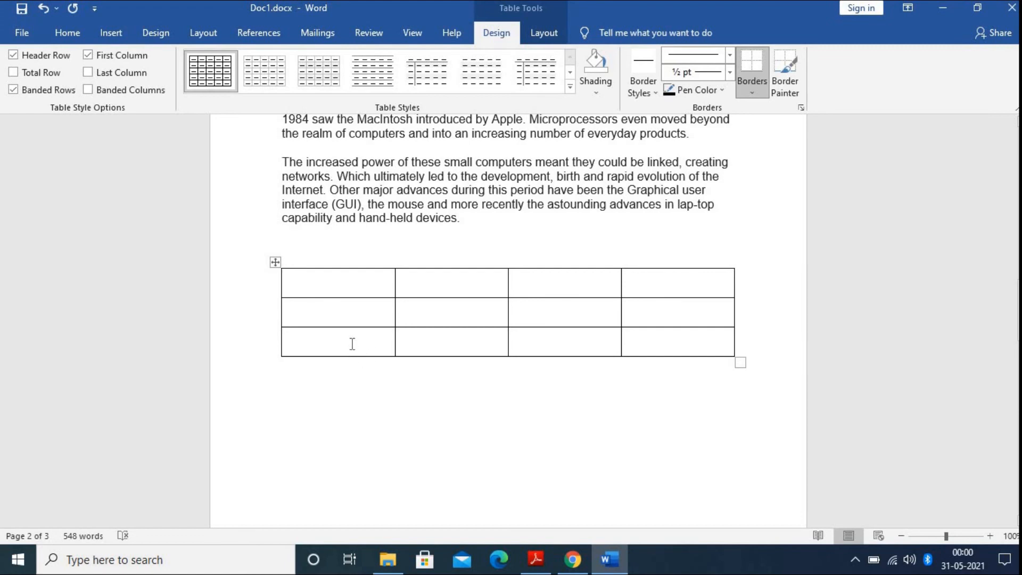
# - Review the available table insertion options and dismiss them without inserting another table
pyautogui.click(115, 29)
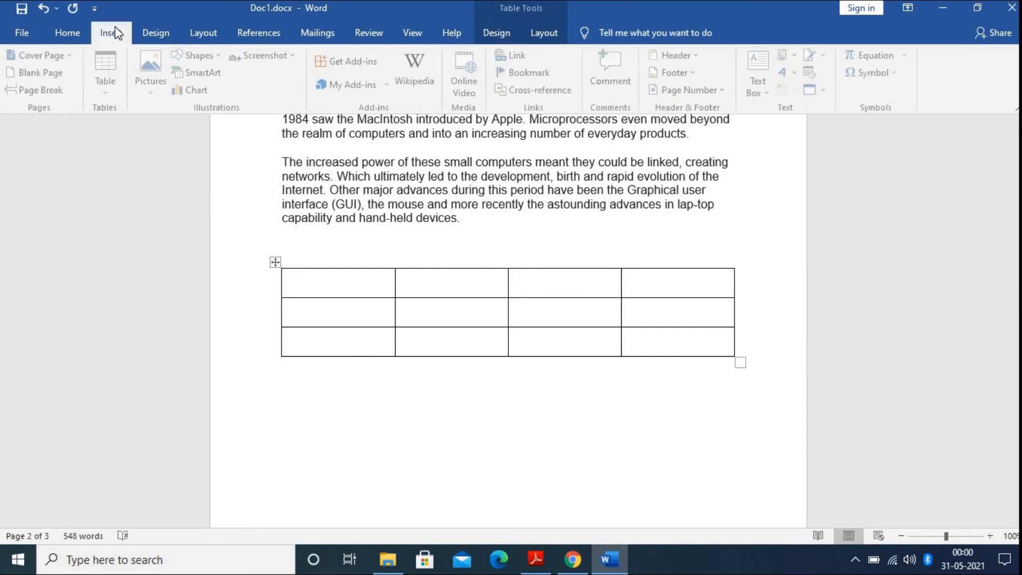
pyautogui.click(112, 93)
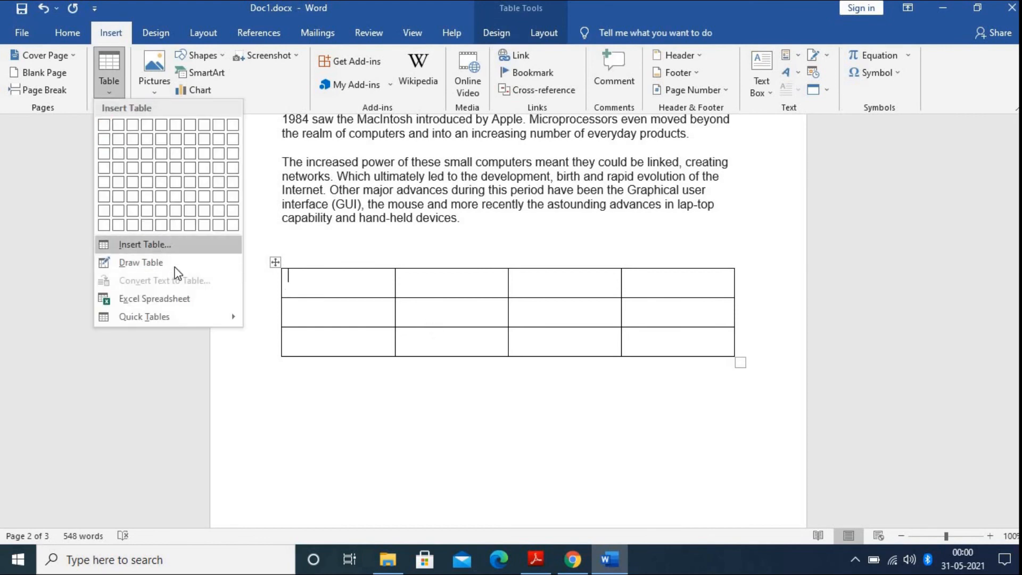
pyautogui.click(473, 414)
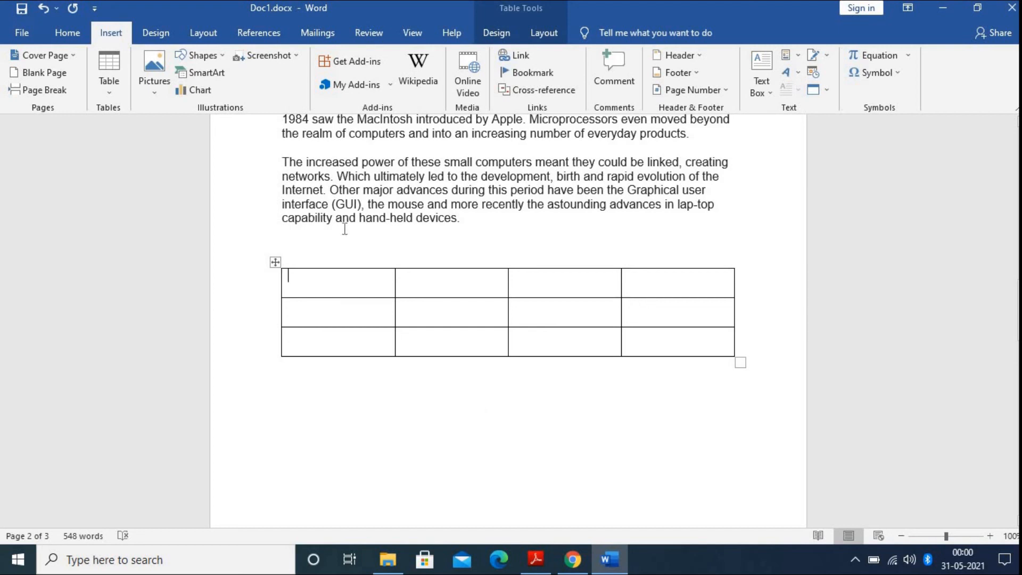
# - Save the document containing the inserted table, keeping it in view
pyautogui.click(22, 8)
pyautogui.click(572, 559)
pyautogui.click(612, 568)
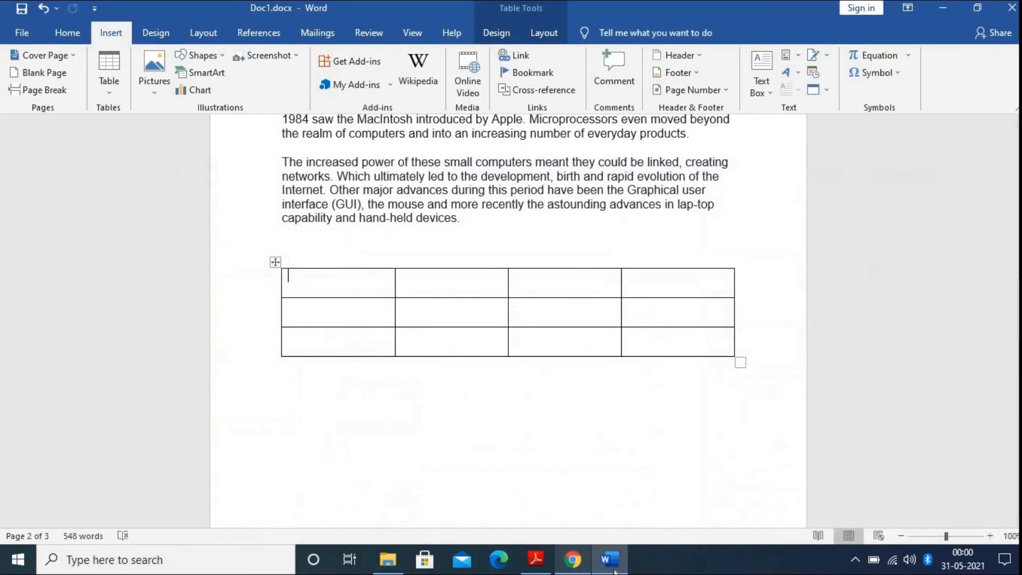
# - Switch to the Adobe Reader PDF and read the instructions that follow the sample table
pyautogui.click(535, 559)
pyautogui.scroll(-4, 513, 351)
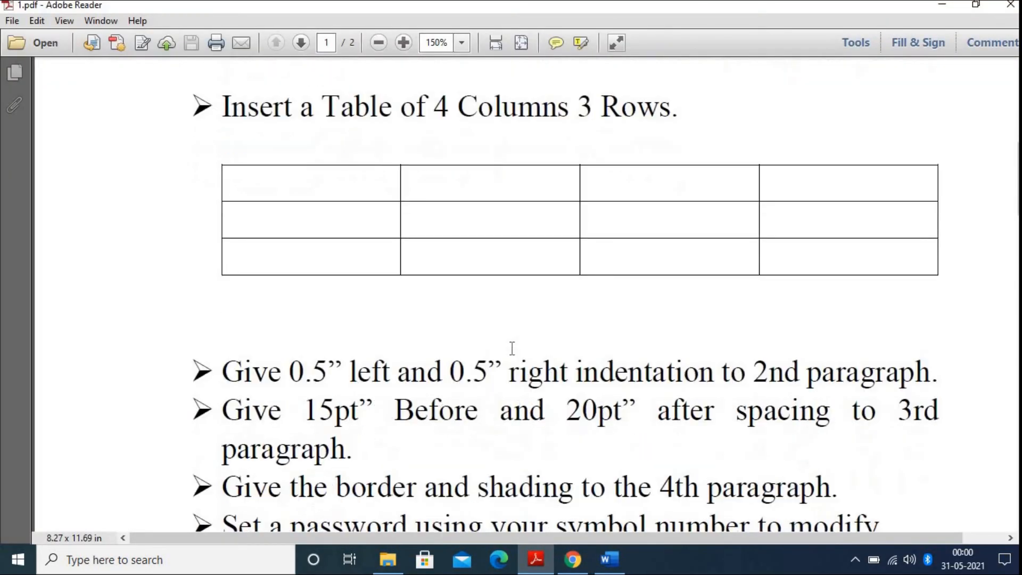
pyautogui.scroll(-1, 512, 349)
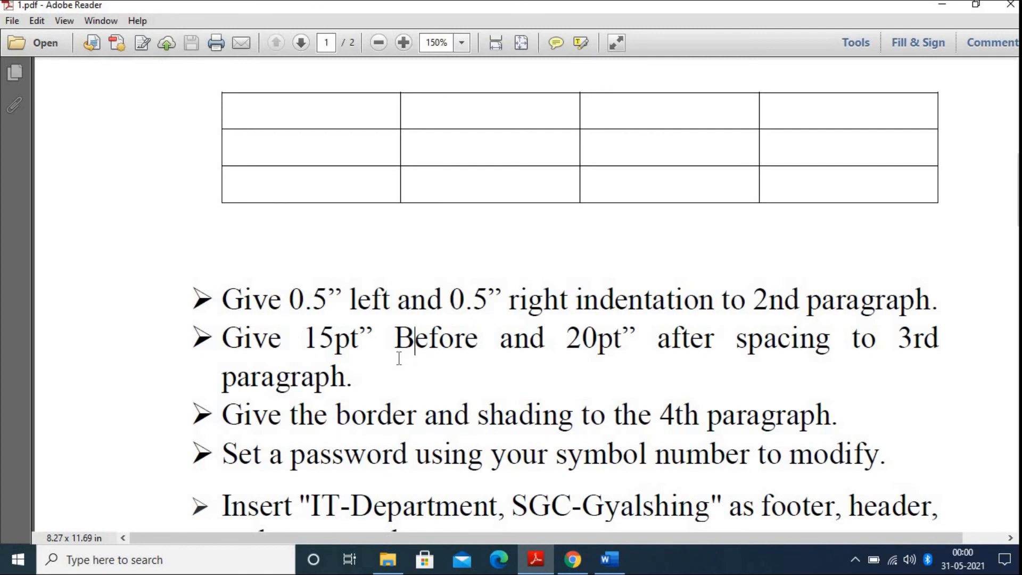